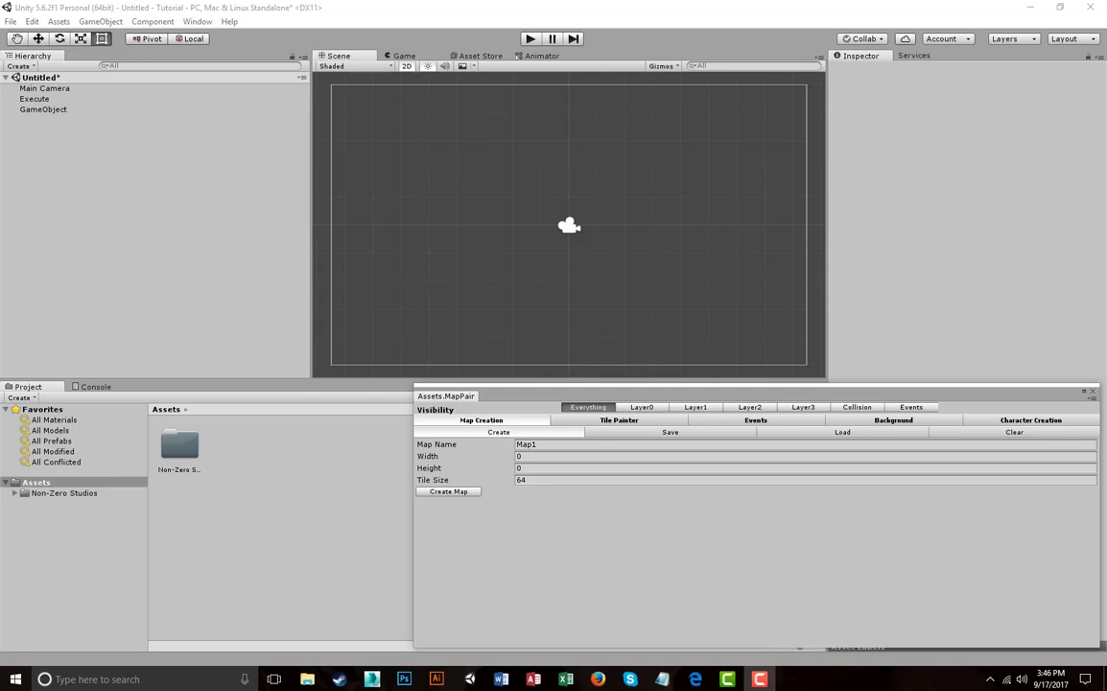
- Inspect the Execute object and GameObject, and review the tags and layers available for GameObject
click(76, 120)
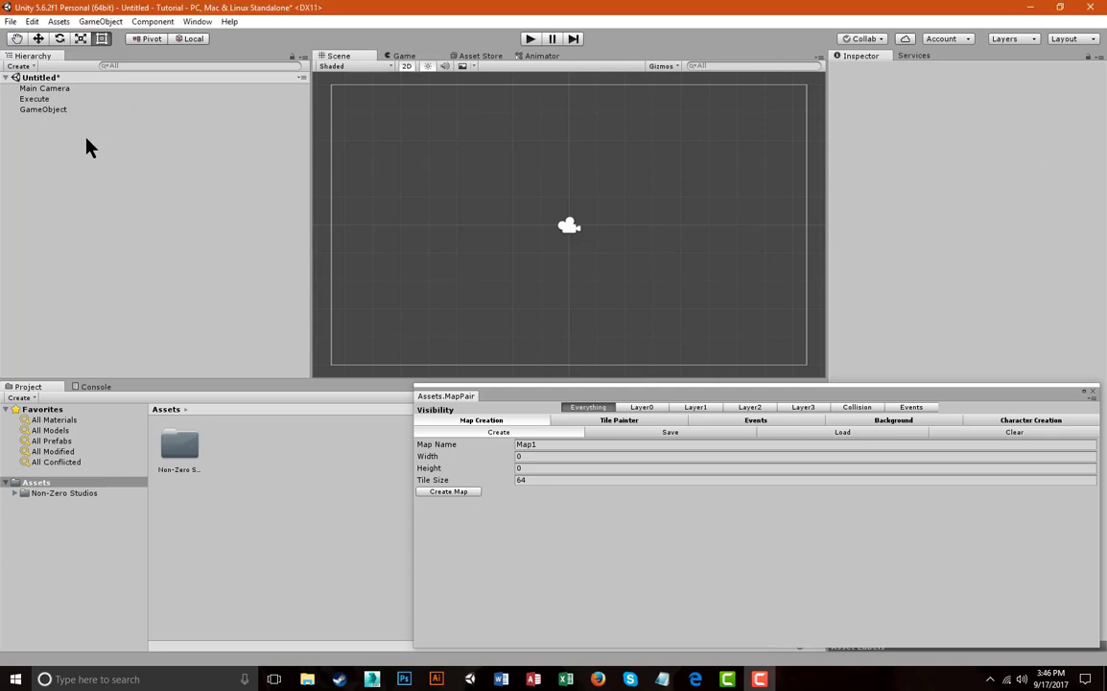
click(41, 99)
click(39, 109)
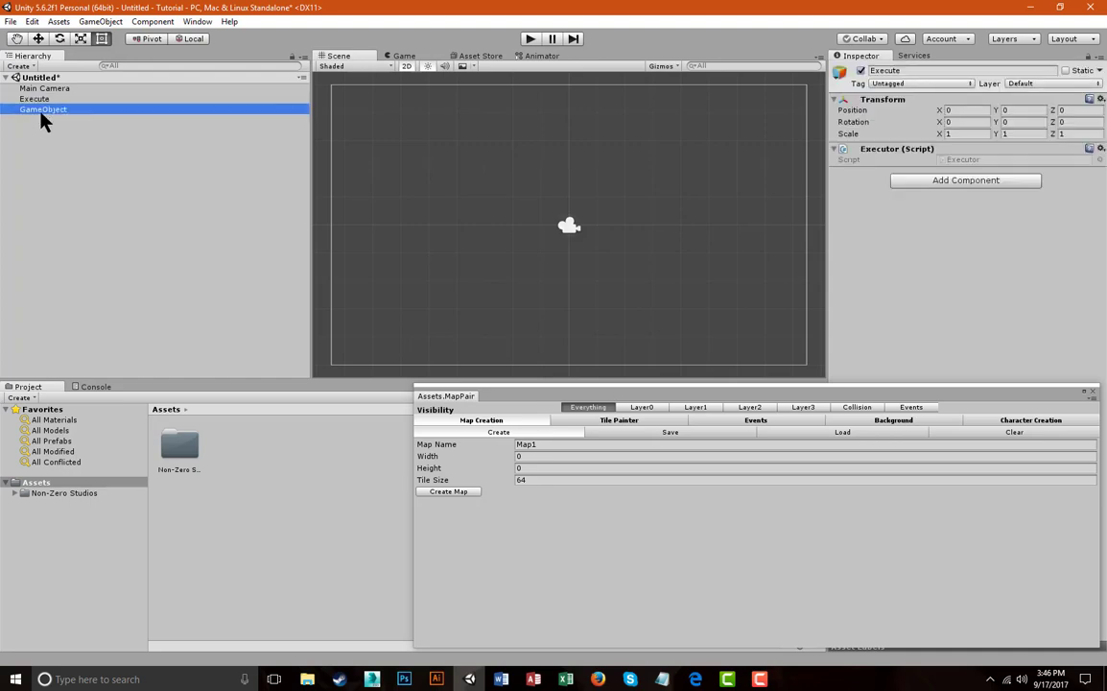
click(885, 83)
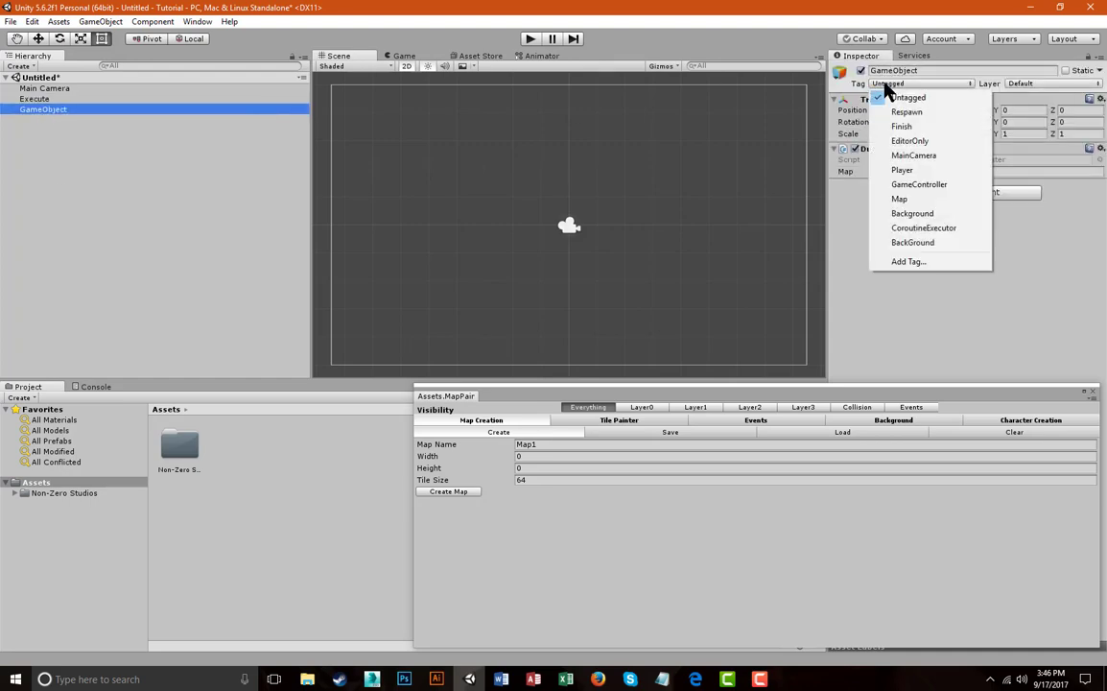
click(1016, 86)
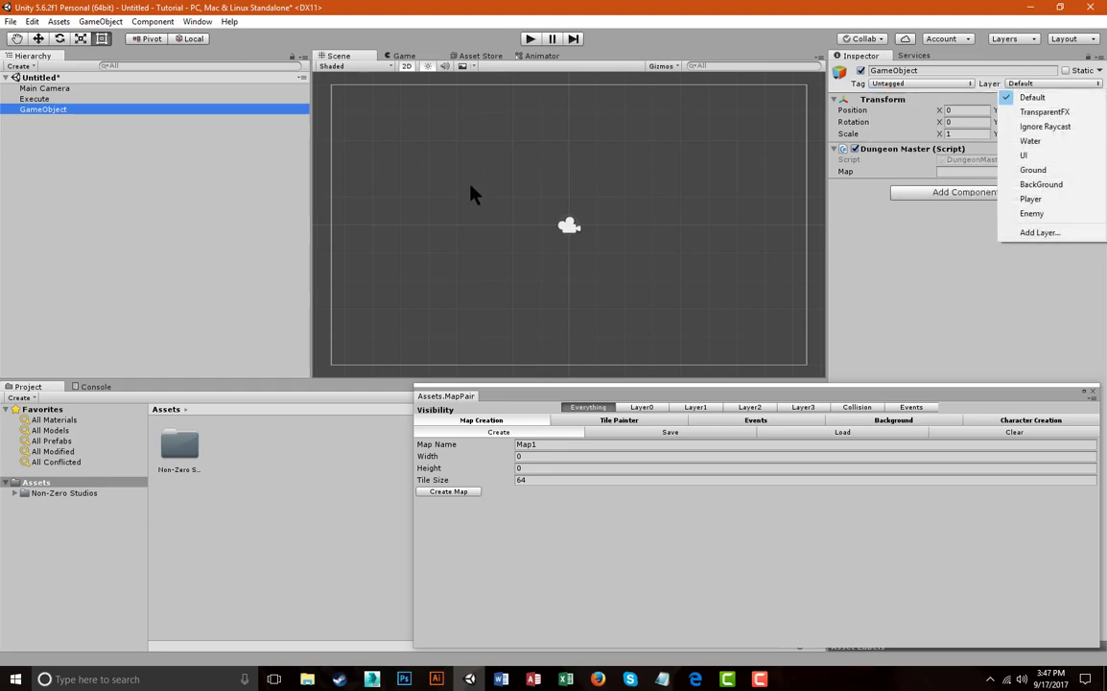
click(235, 265)
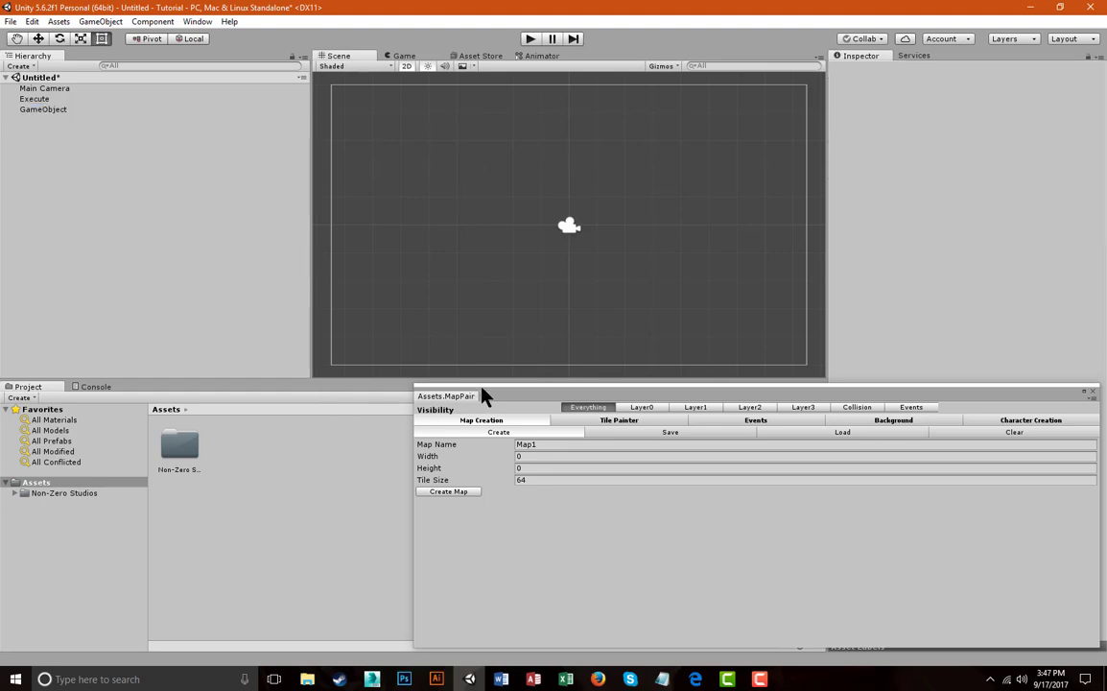
- Move the MapPair window clear of the inspector and set the new map's name to Dungeons
drag(495, 401, 279, 394)
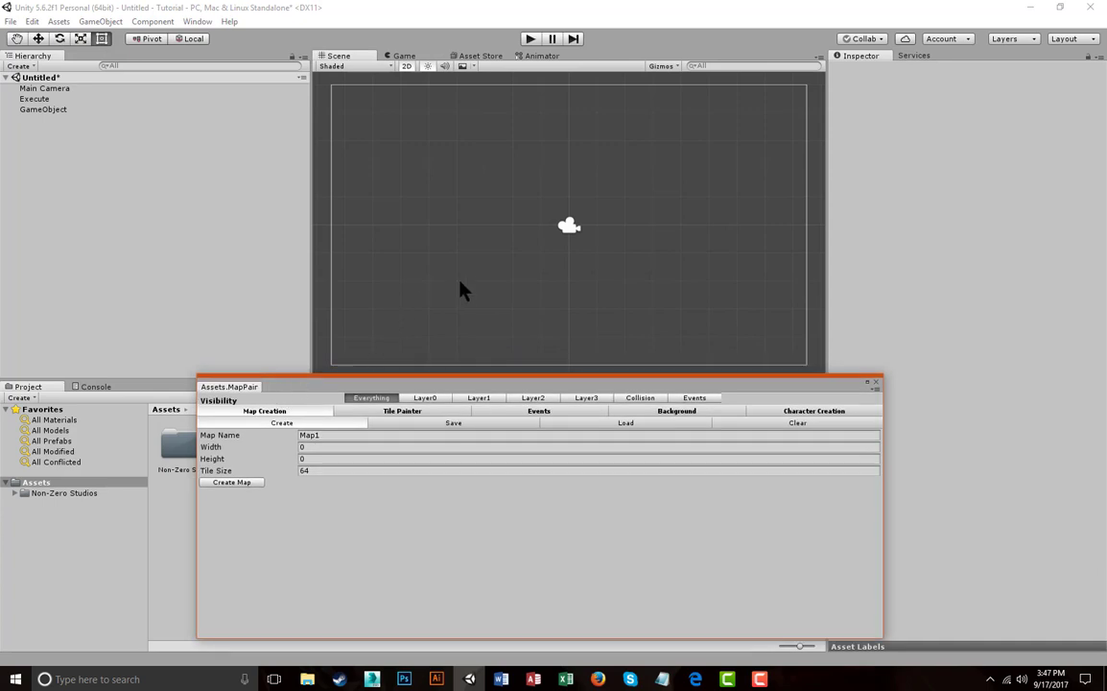
click(330, 437)
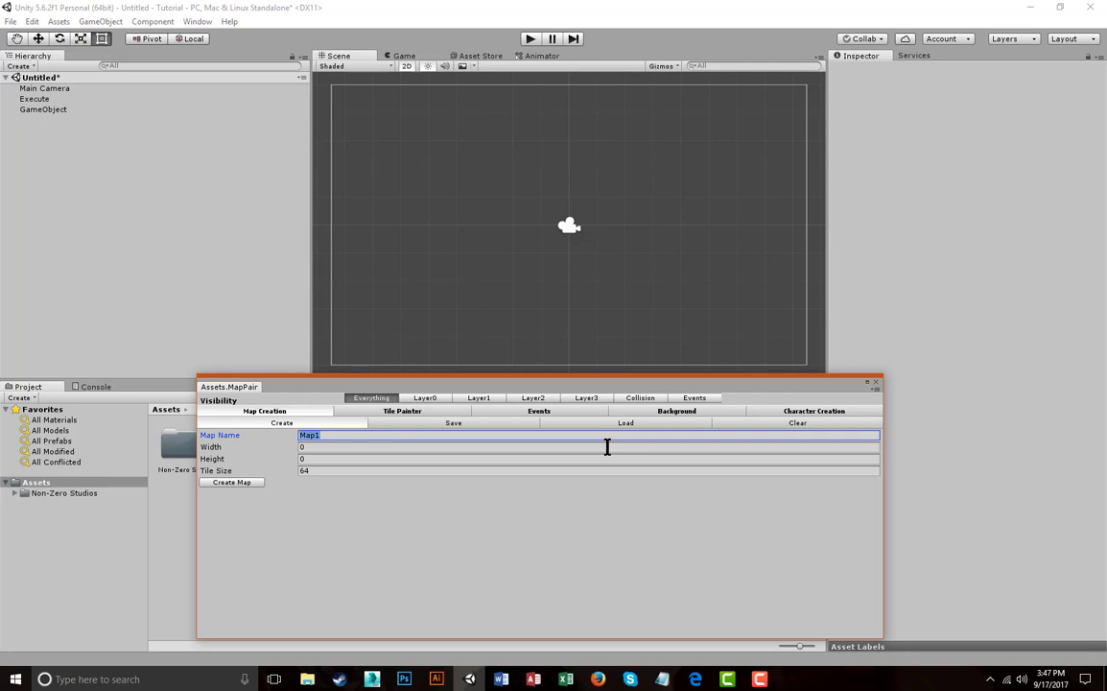
text(Dungeons)
click(329, 449)
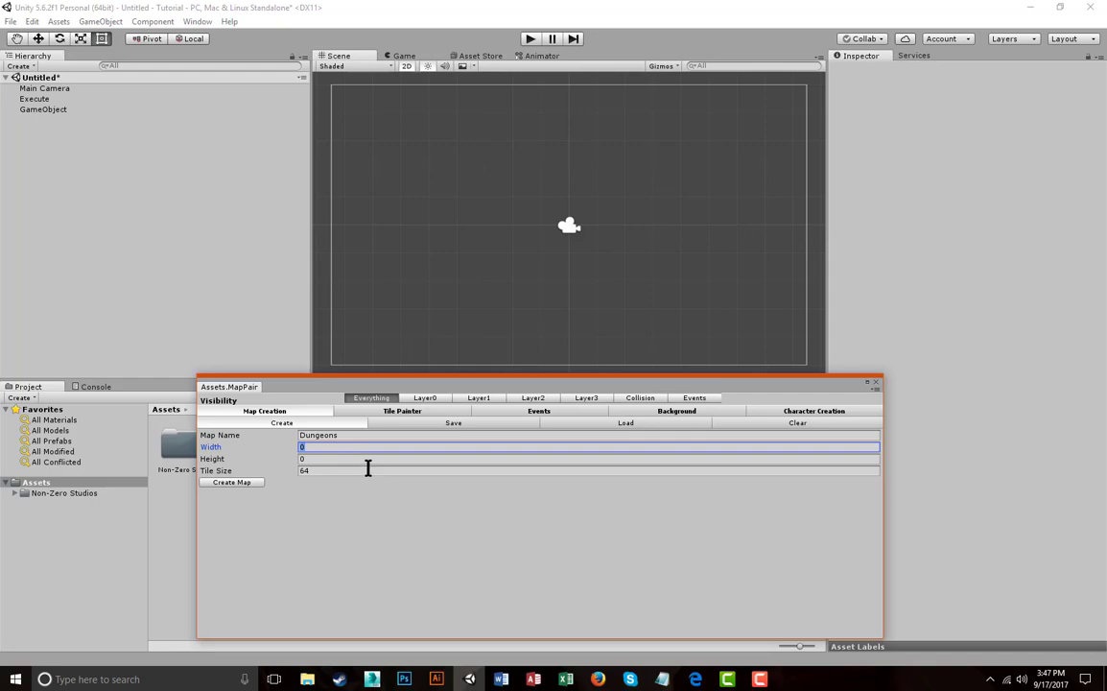
- Rename GameObject, which carries the Dungeon Master script, as Dungeon
click(44, 109)
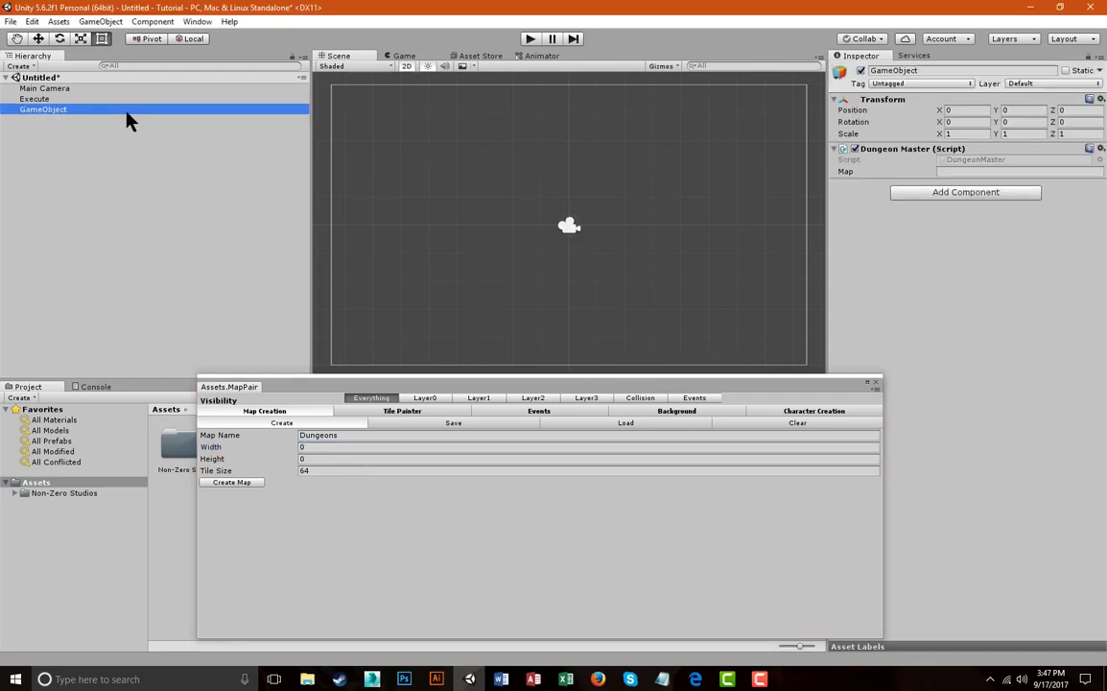
click(899, 71)
text(D)
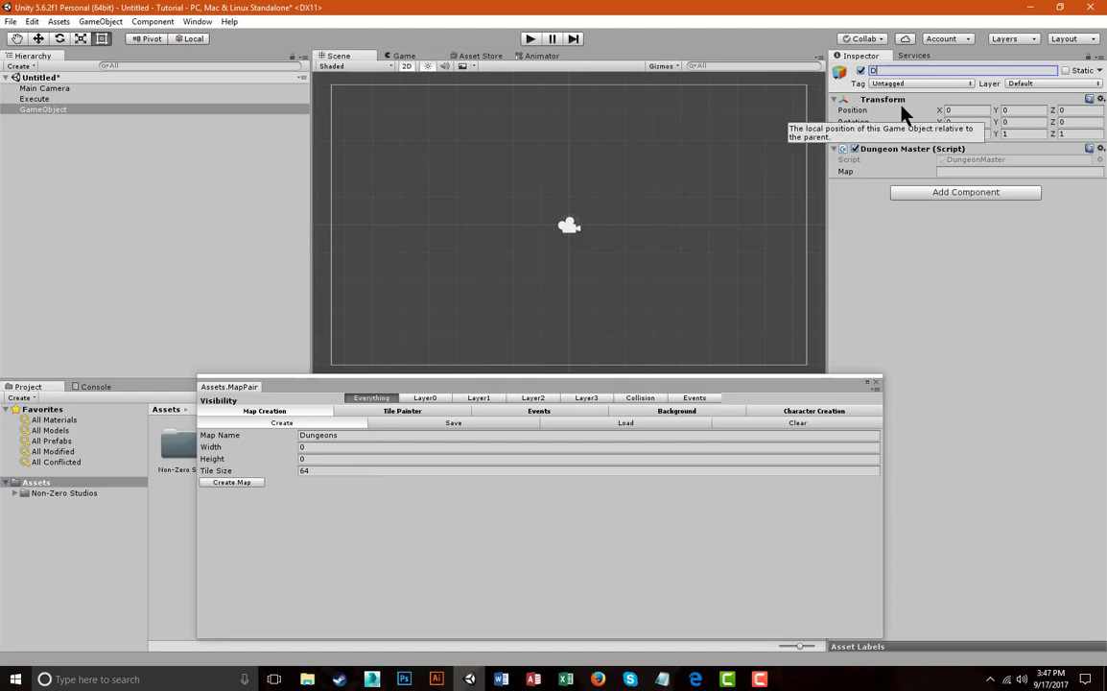
text(ungeon)
key(Return)
- Set the Dungeons map's width and height to 10 and create the map
click(328, 446)
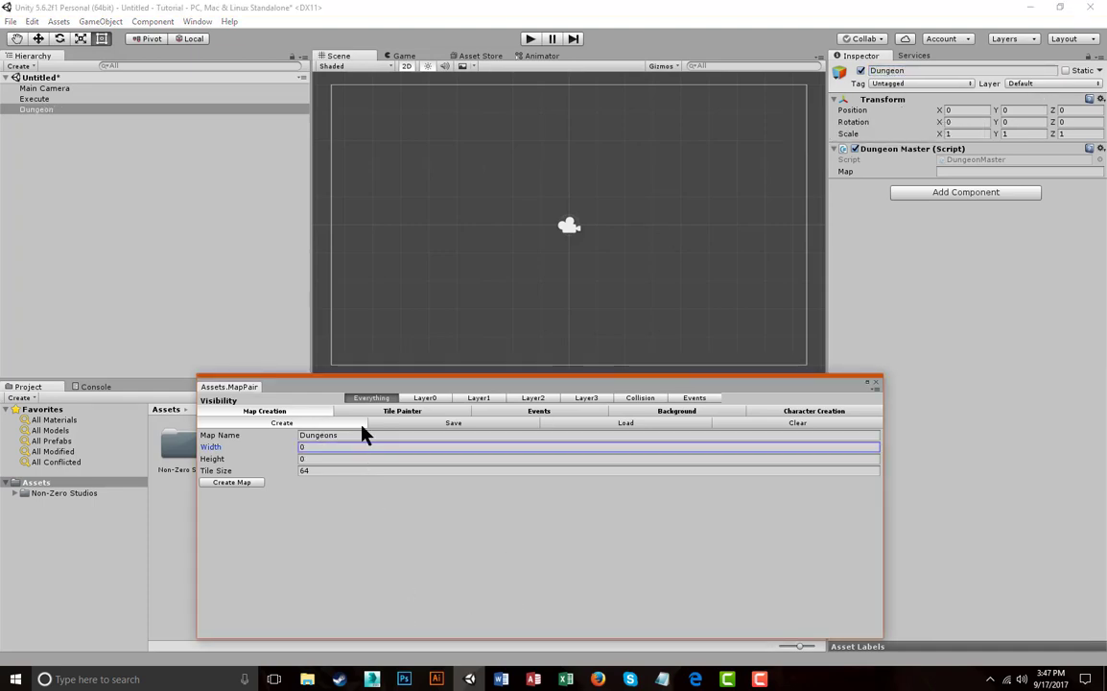
double_click(340, 449)
text(10)
key(Tab)
text(10)
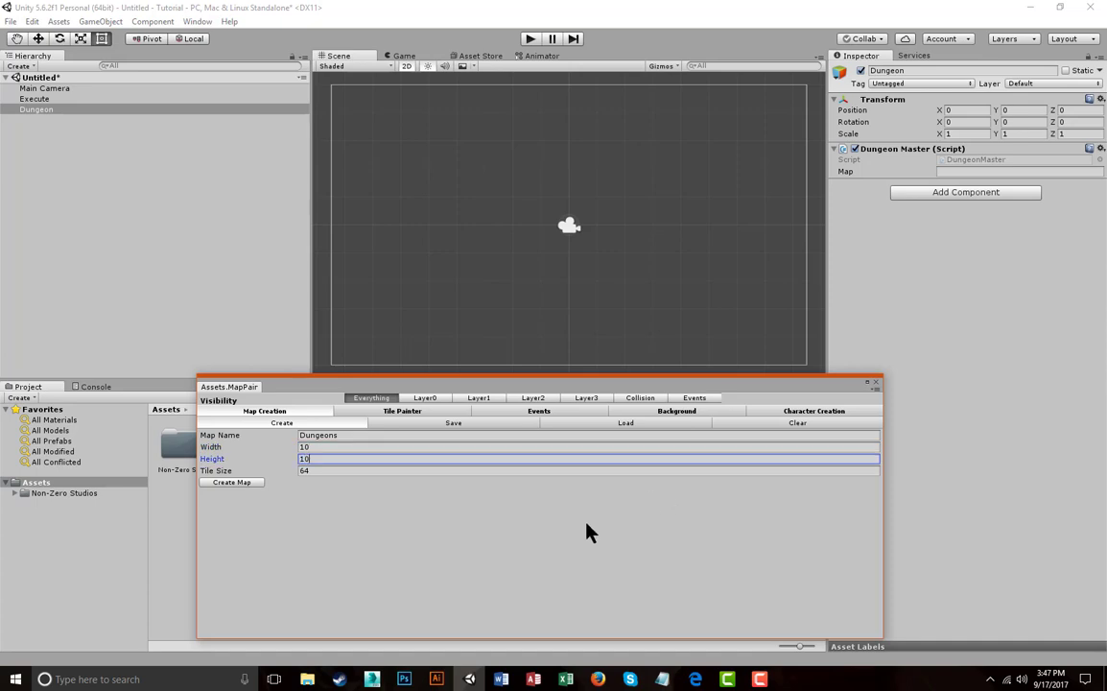
click(235, 484)
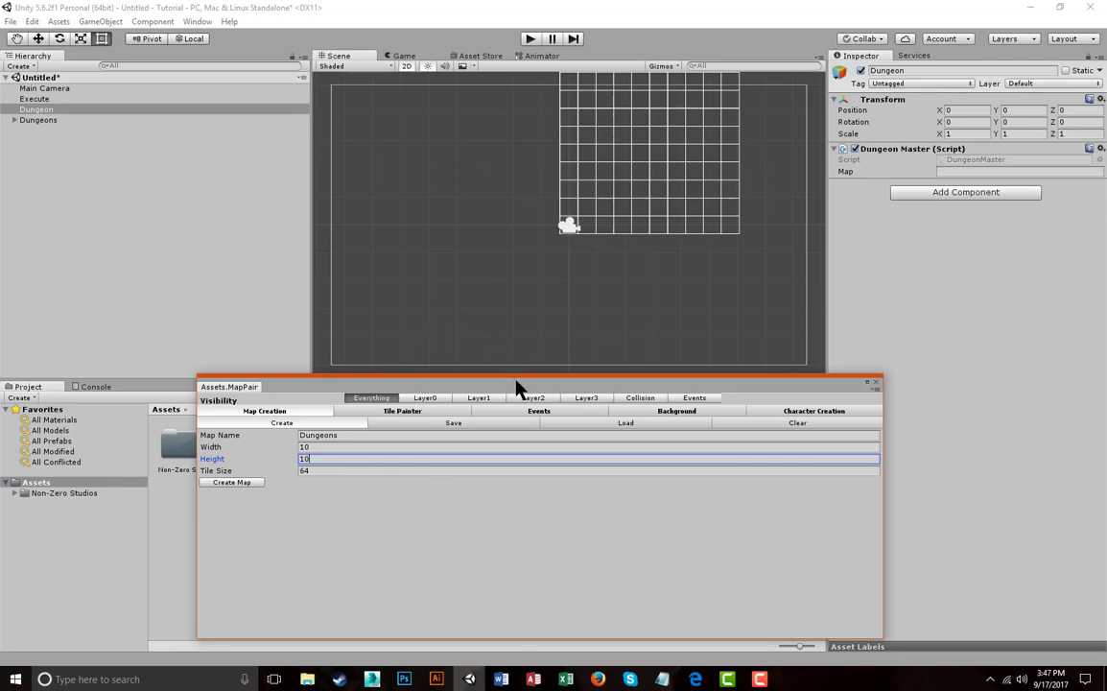
- Examine the new map grid in the scene and the objects under Dungeons in the hierarchy
middle_drag(665, 248, 518, 333)
middle_drag(545, 268, 671, 262)
scroll(681, 261, up, 3)
scroll(720, 245, up, 1)
middle_drag(733, 241, 661, 236)
scroll(654, 227, up, 3)
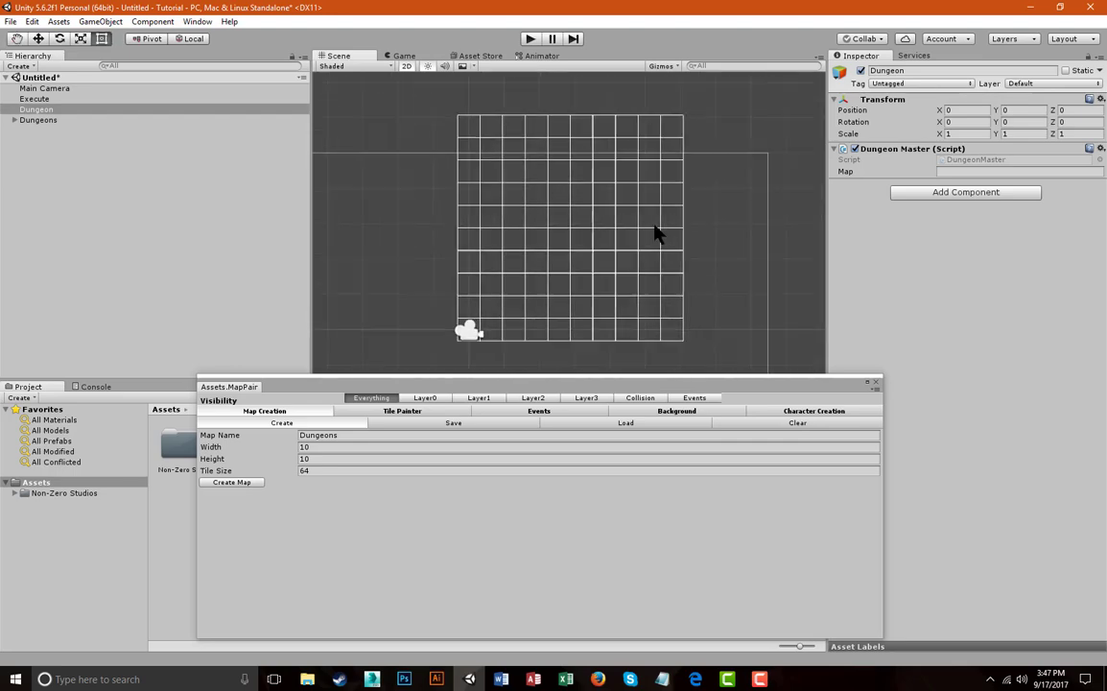
drag(598, 394, 606, 402)
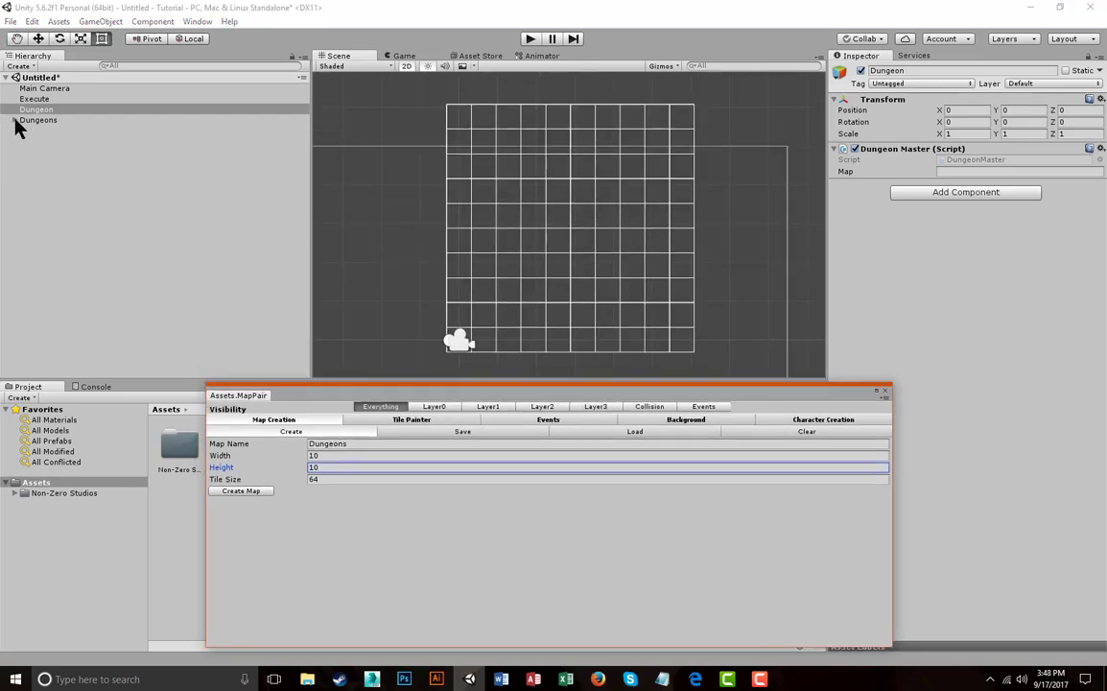
click(14, 121)
click(14, 121)
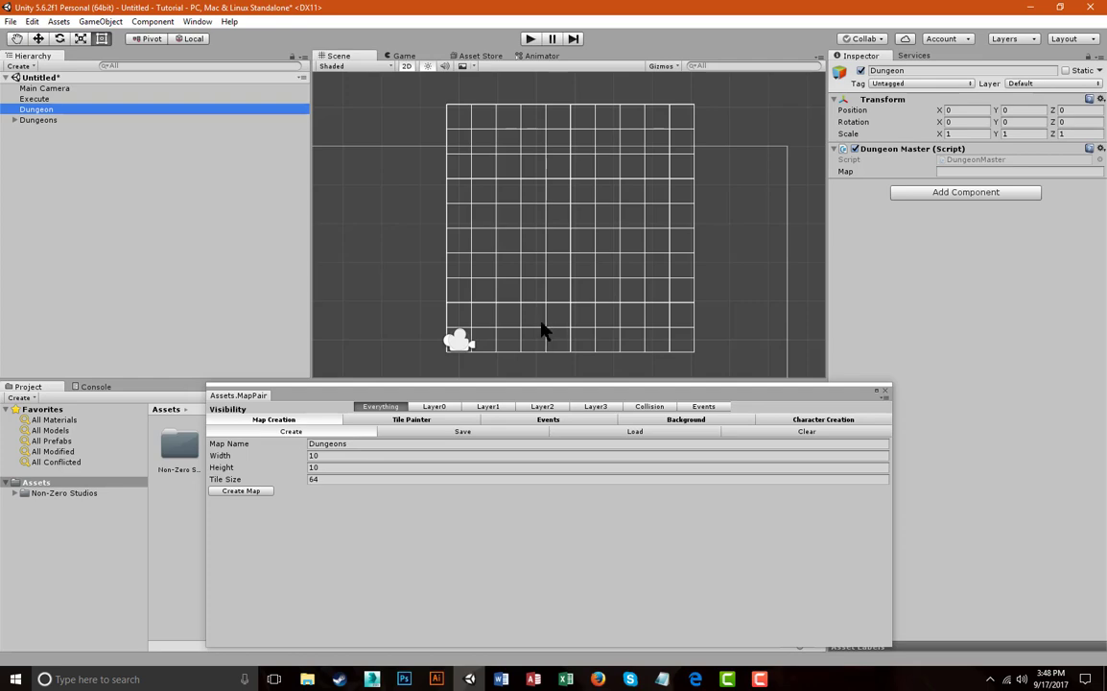
- Open the Tile Painter, dock its sprite settings beneath the inspector and reposition the MapPair window beside them
click(409, 423)
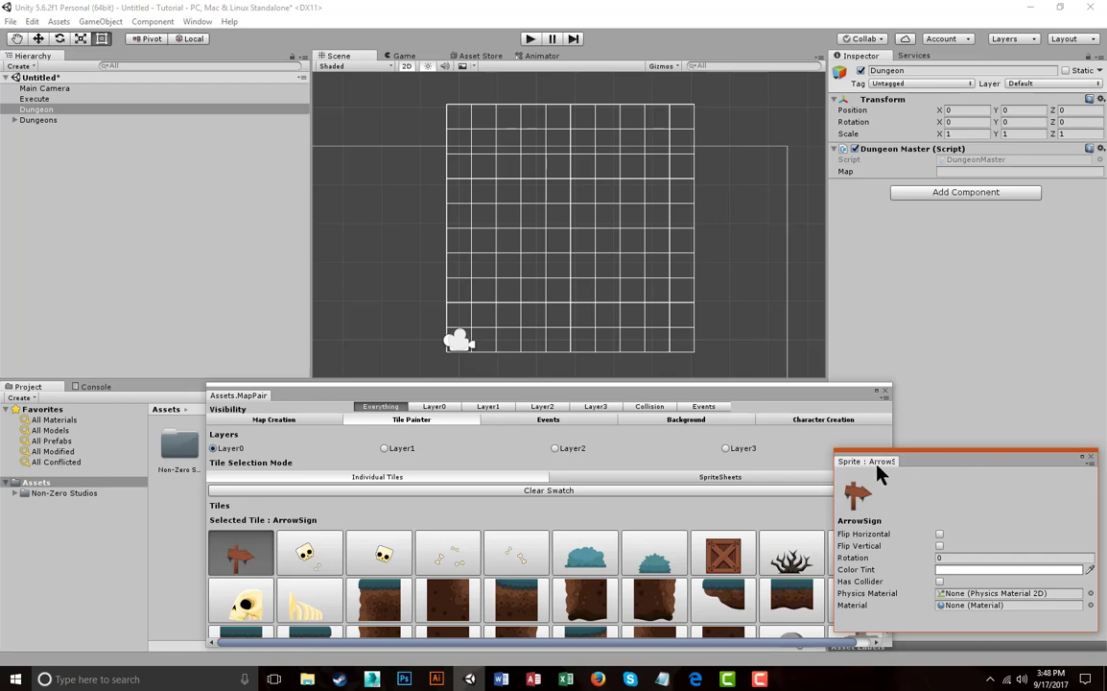
drag(863, 465, 910, 486)
drag(798, 398, 749, 390)
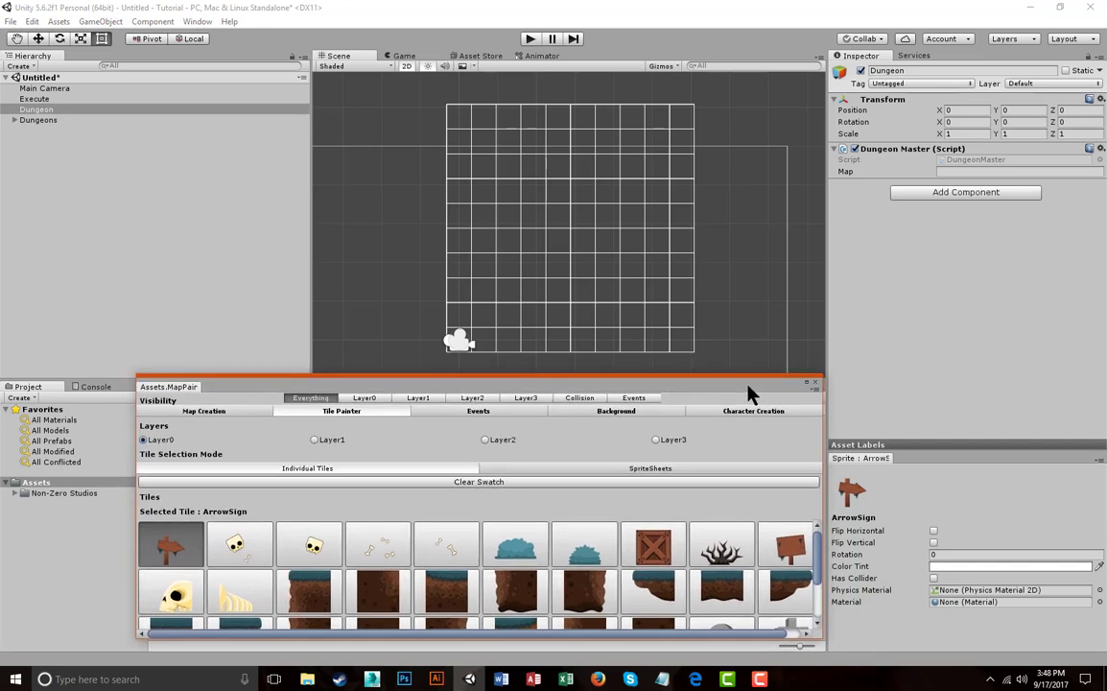
drag(631, 379, 633, 373)
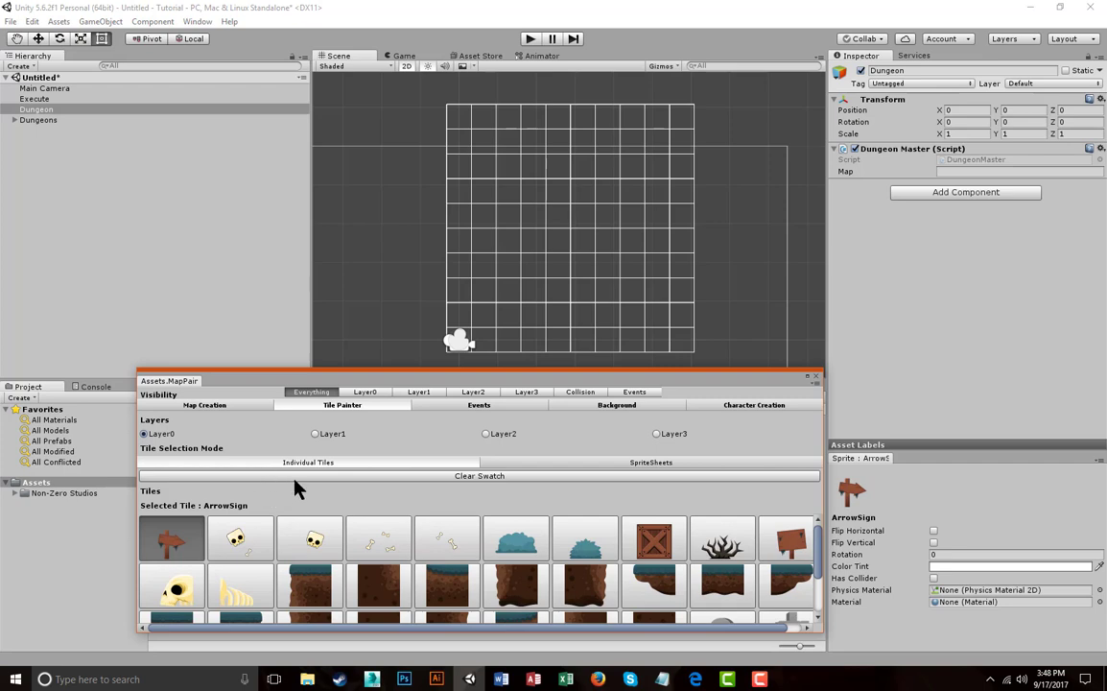
- Choose the grass-topped ground tile Tile (2) for Layer0 and enable its collider
scroll(322, 542, down, 2)
scroll(372, 589, up, 1)
scroll(382, 574, down, 3)
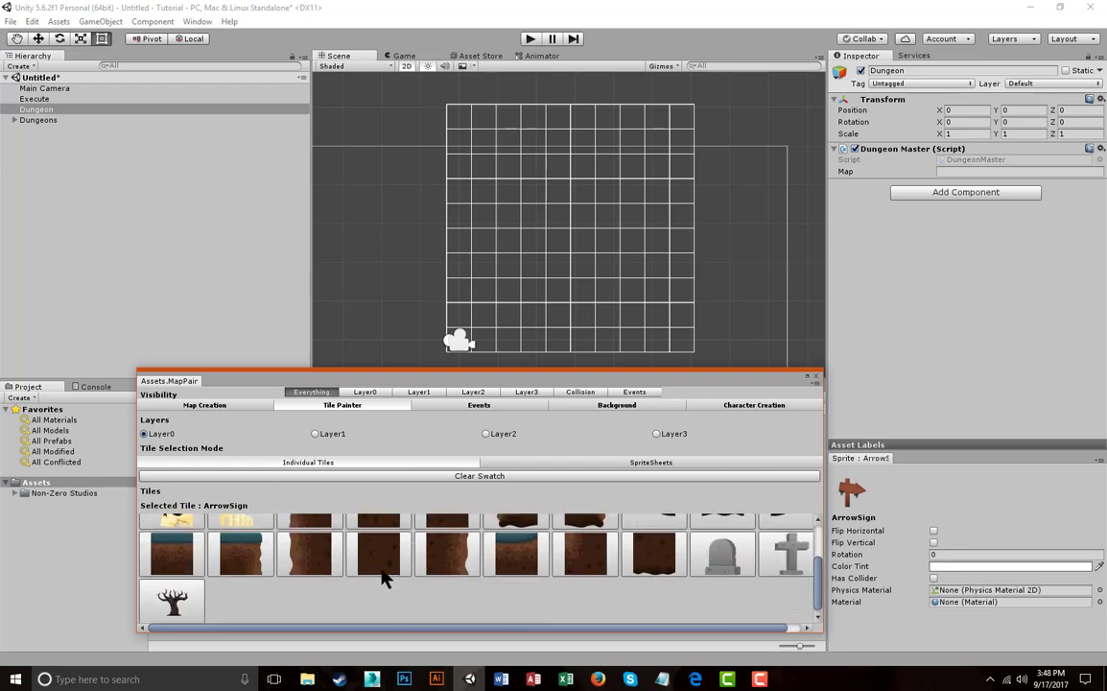
click(172, 554)
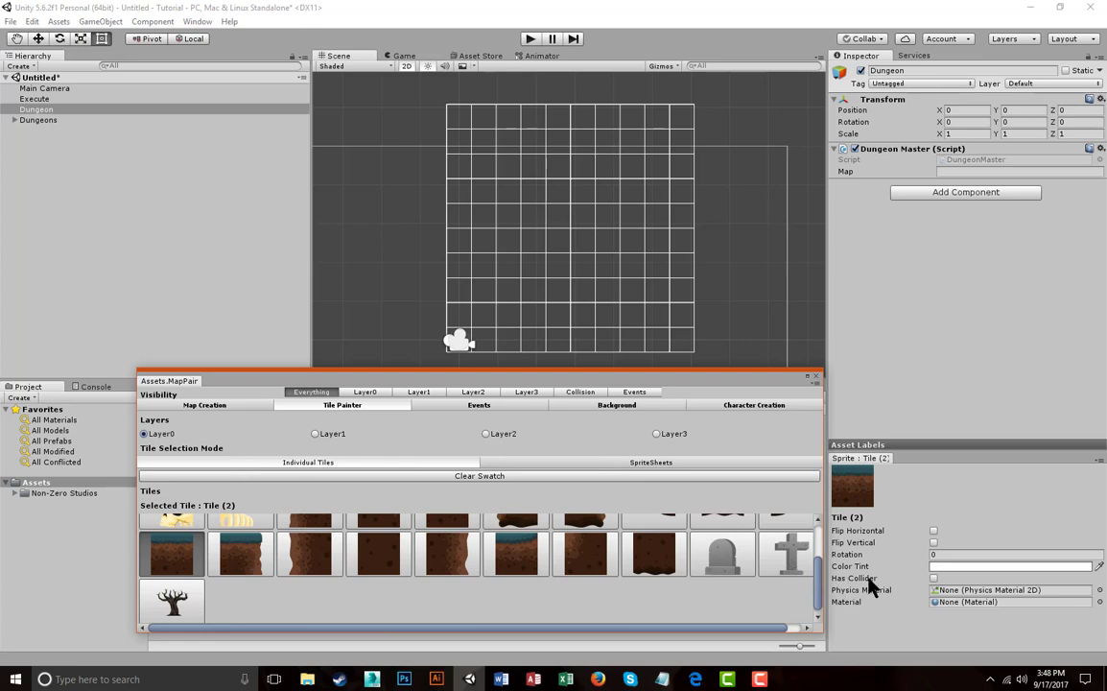
click(934, 578)
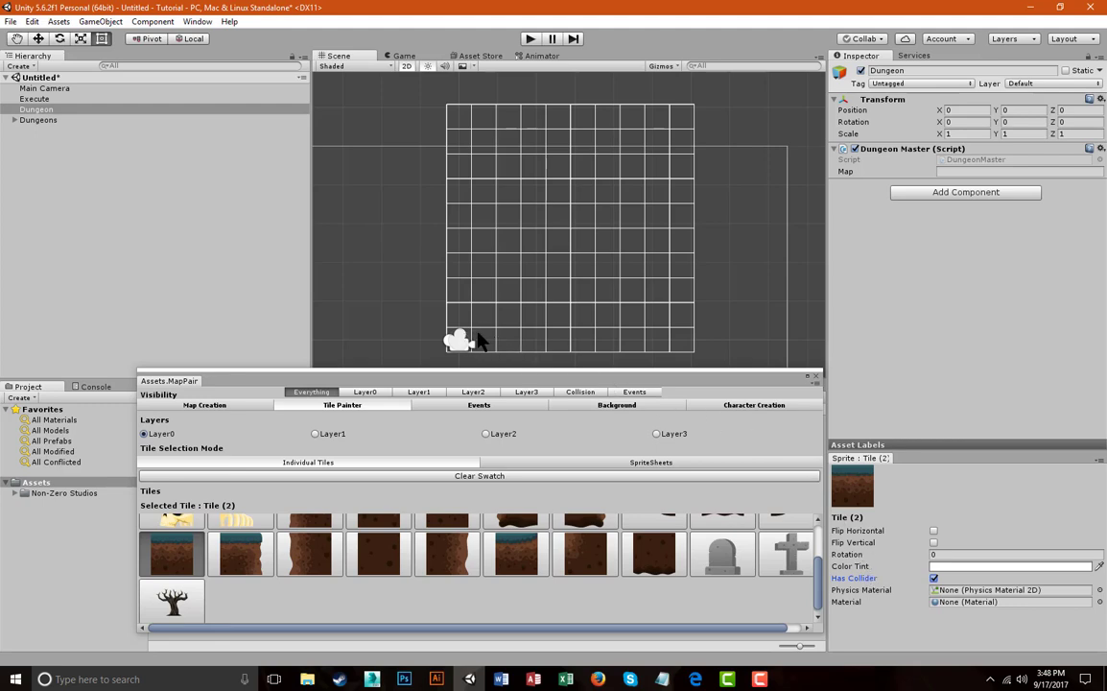
- Paint Tile (2) across all ten cells of the map's third row from the bottom, with the Hand tool active
middle_drag(484, 316, 514, 324)
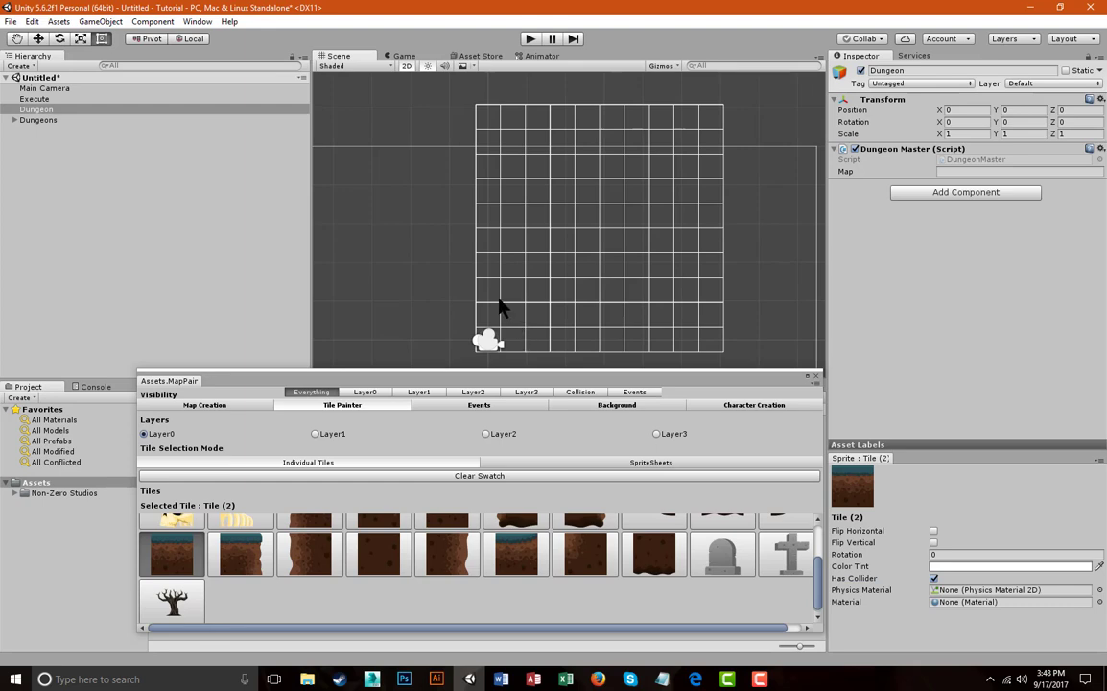
click(489, 289)
click(520, 301)
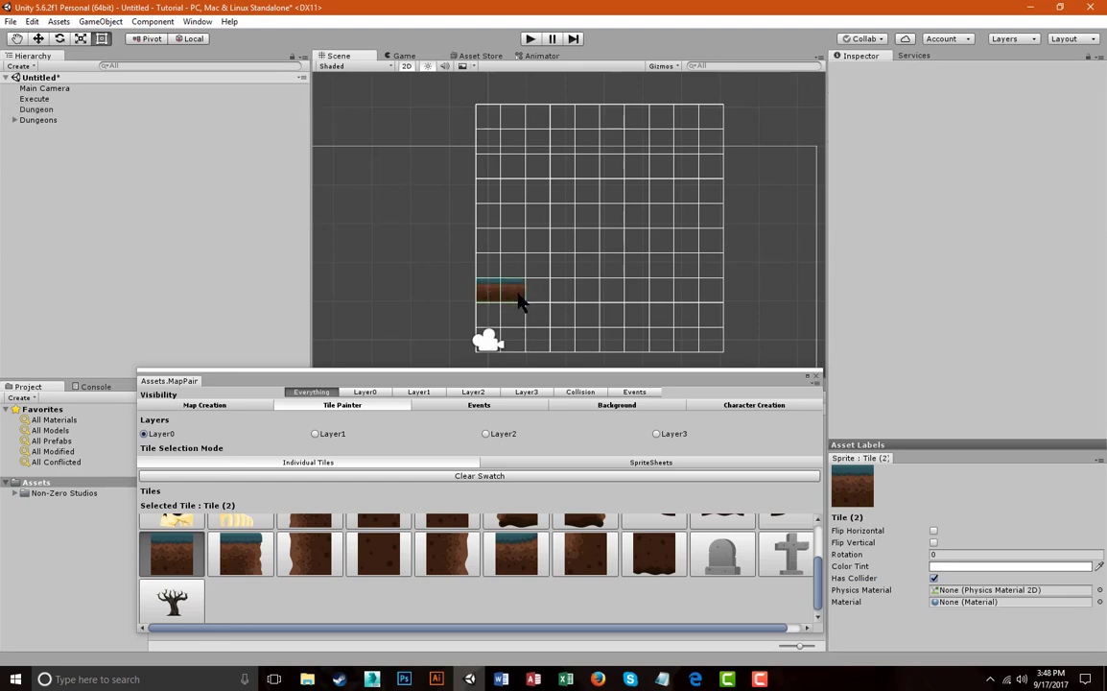
click(538, 302)
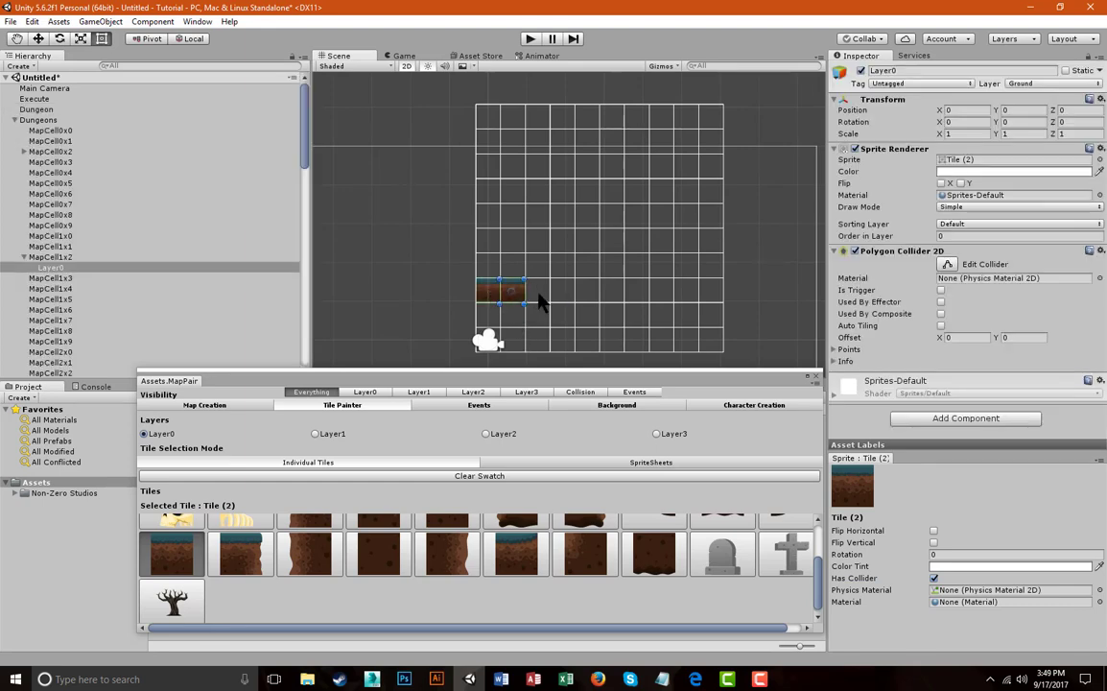
click(16, 39)
drag(551, 288, 711, 285)
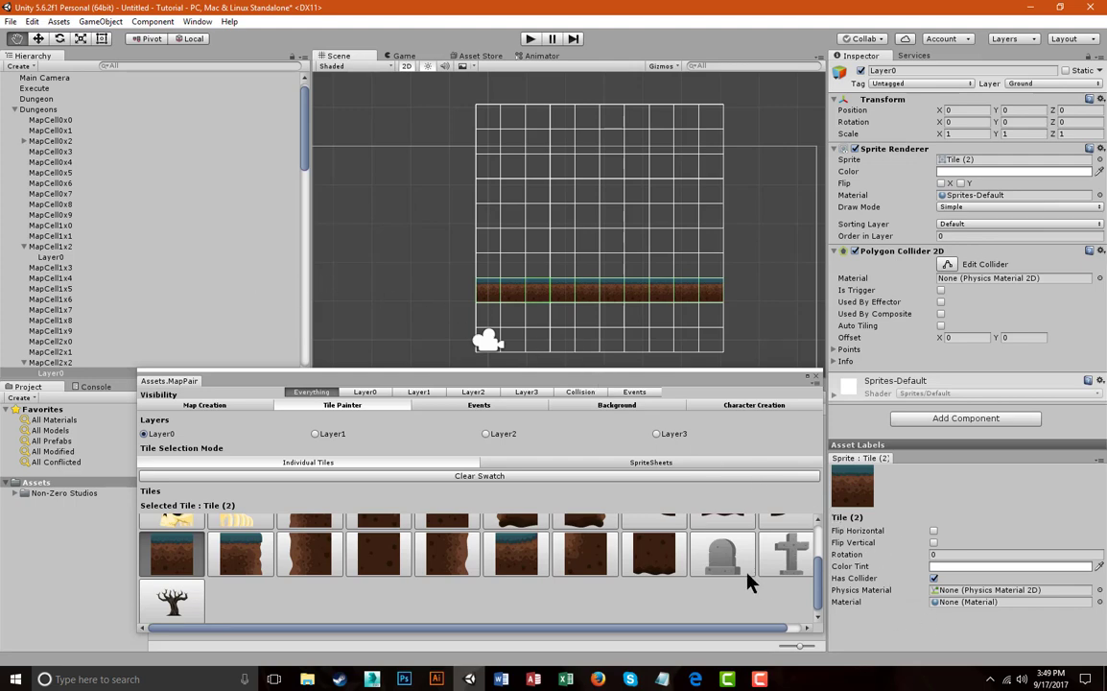
- Paint a short platform of Tile (2) in the fifth row from the bottom and erase its end tiles
scroll(676, 595, up, 1)
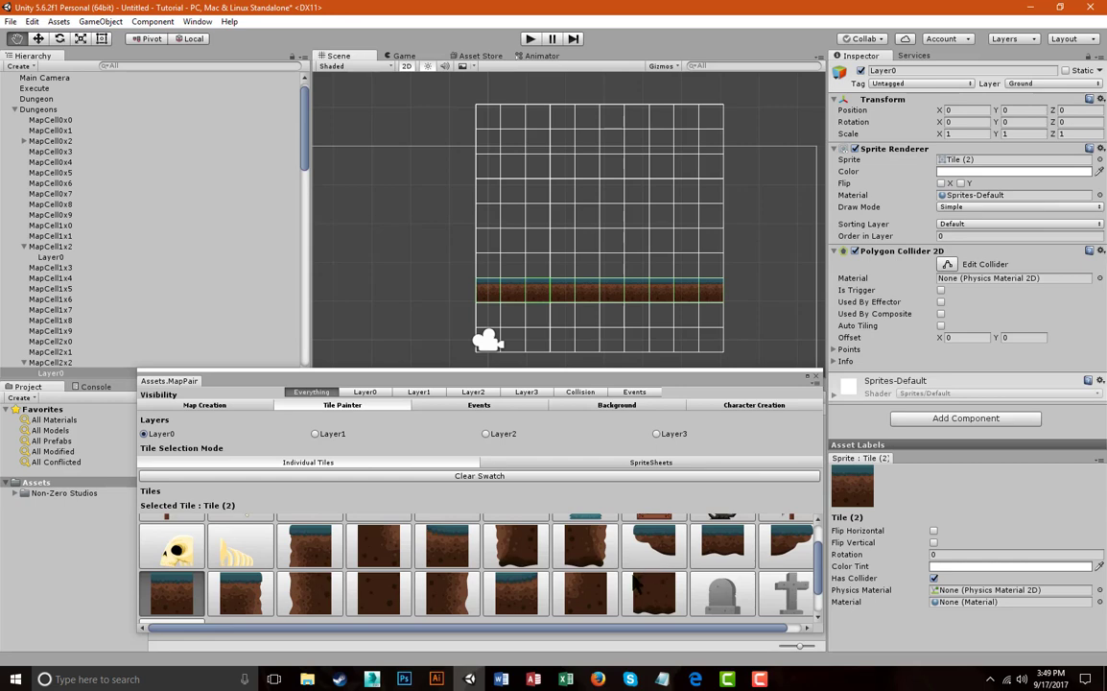
mouse_move(531, 239)
mouse_down()
mouse_move(610, 242)
mouse_move(594, 245)
mouse_up()
right_click(609, 241)
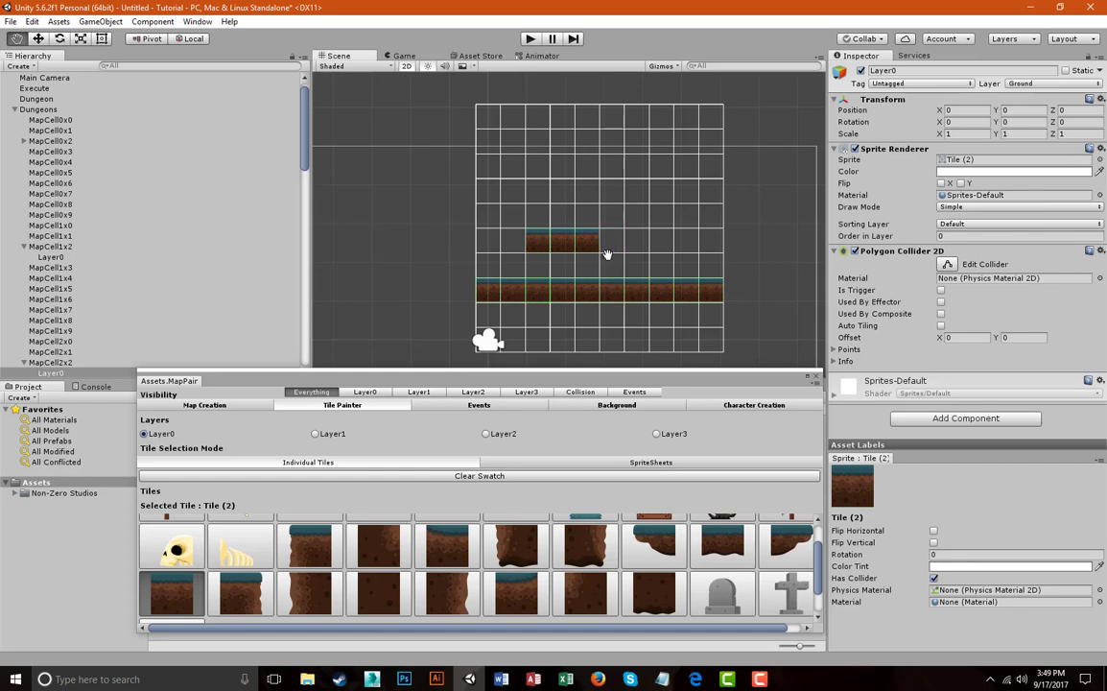
right_click(588, 242)
right_click(531, 242)
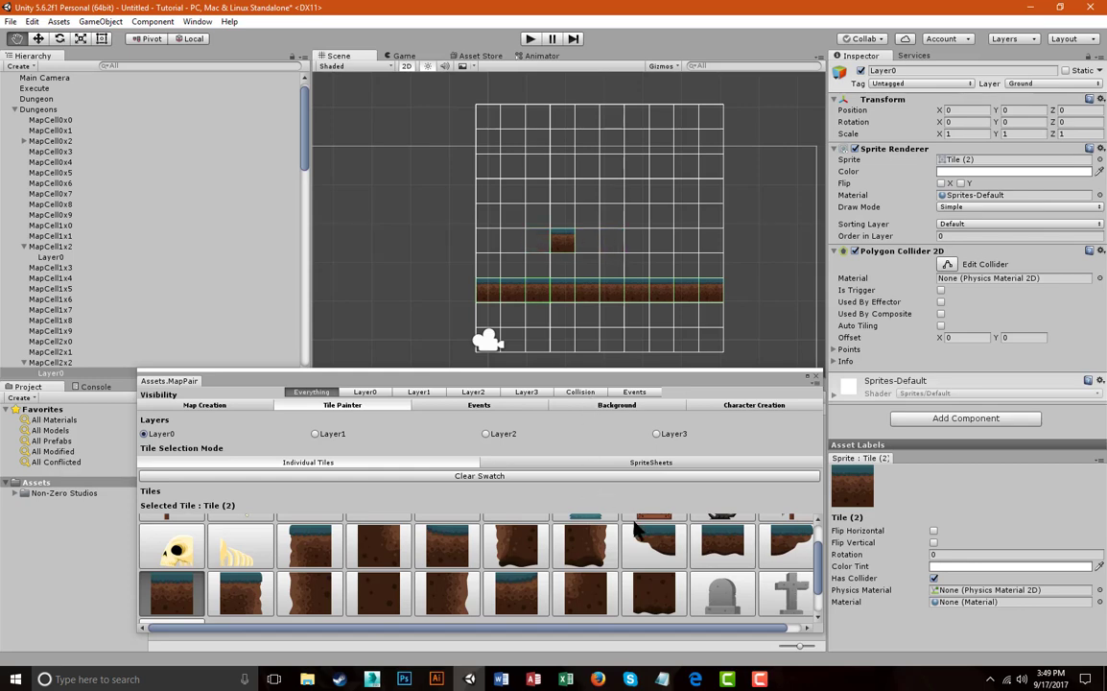
- Choose Tile (15), enable its collider and place one in the fifth column of the fifth row from the bottom
scroll(470, 576, up, 1)
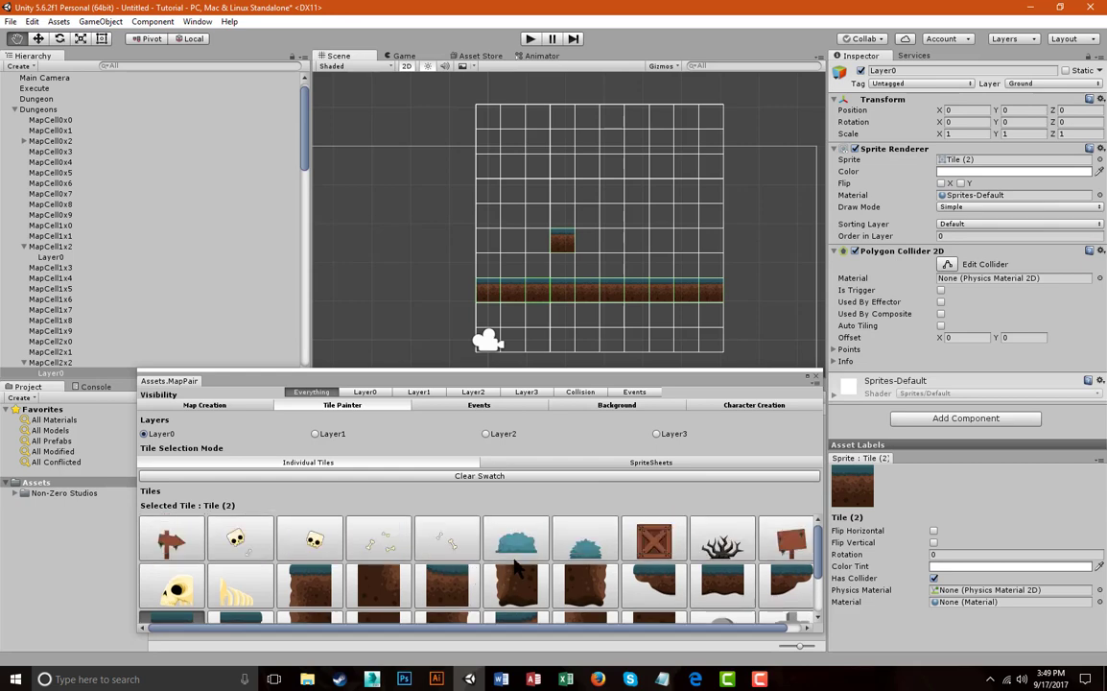
scroll(479, 576, down, 1)
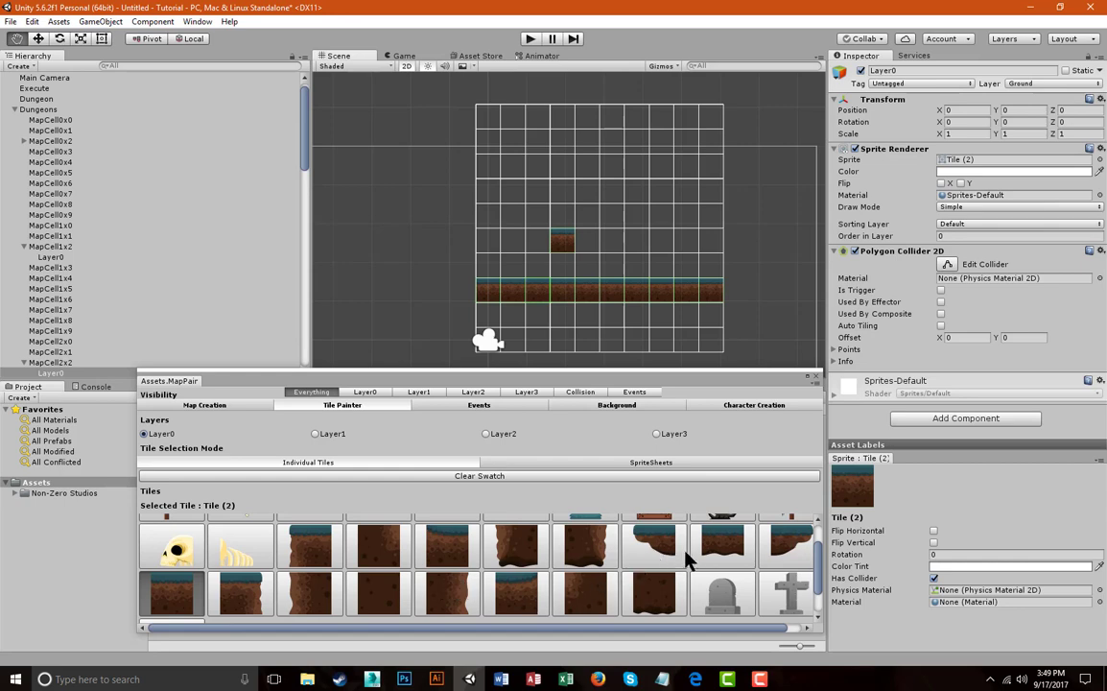
click(715, 552)
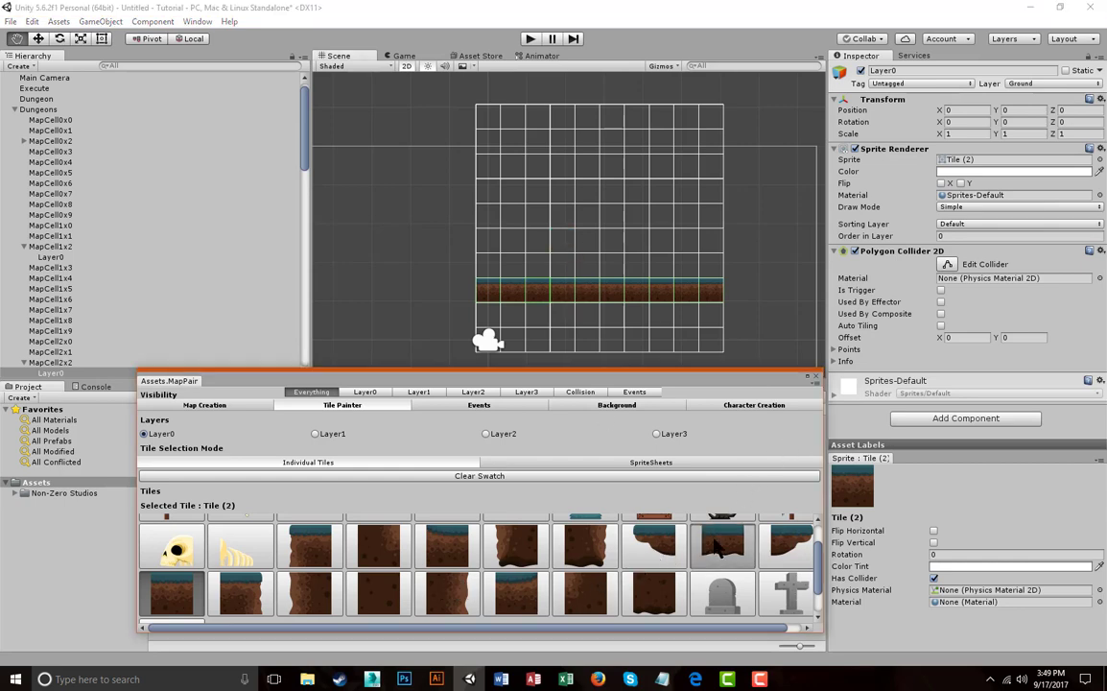
click(562, 237)
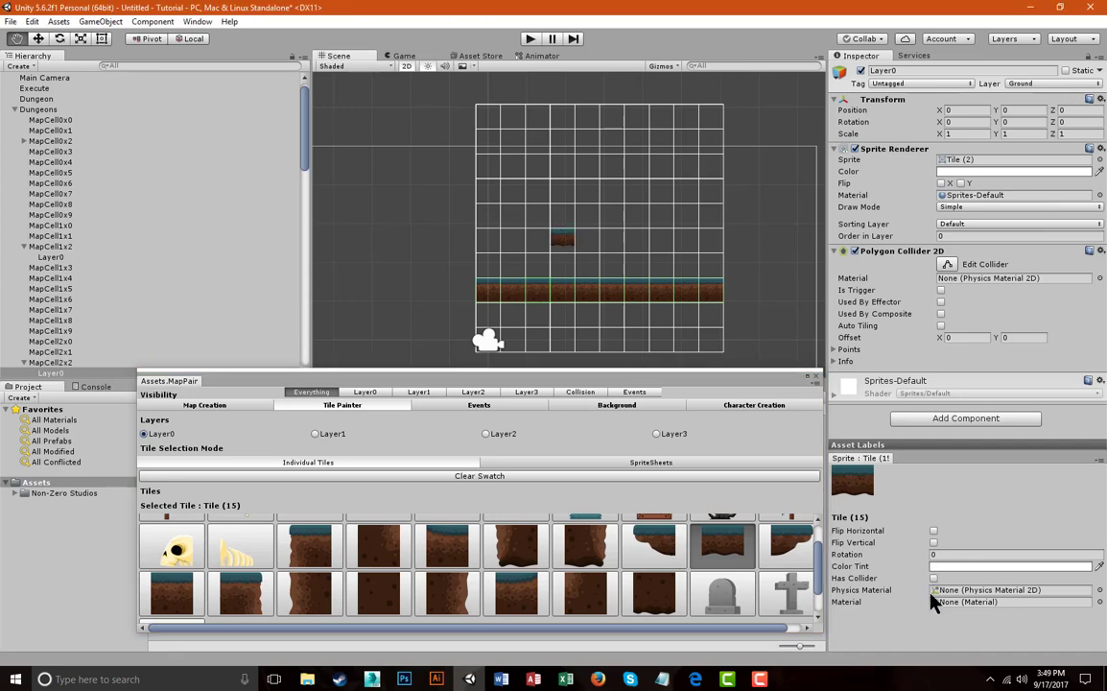
key(ctrl+z)
click(934, 578)
click(590, 242)
- Cap the platform in the fifth row from the bottom with Tile (14) in column four and Tile (16) in column six, both with colliders
click(654, 544)
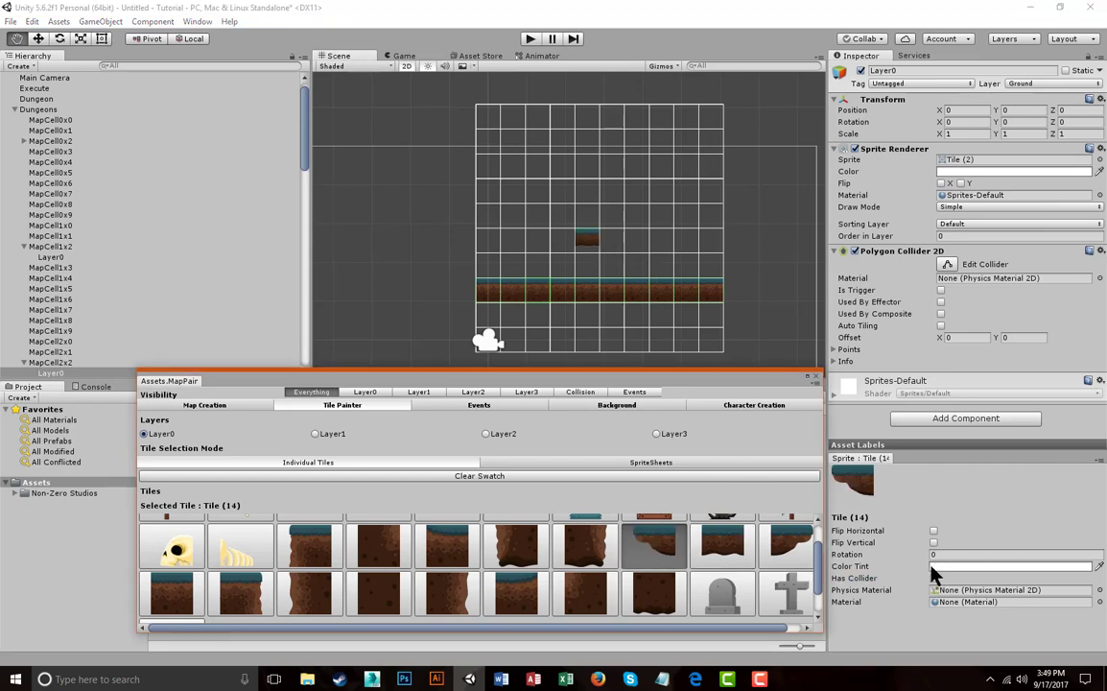
click(935, 579)
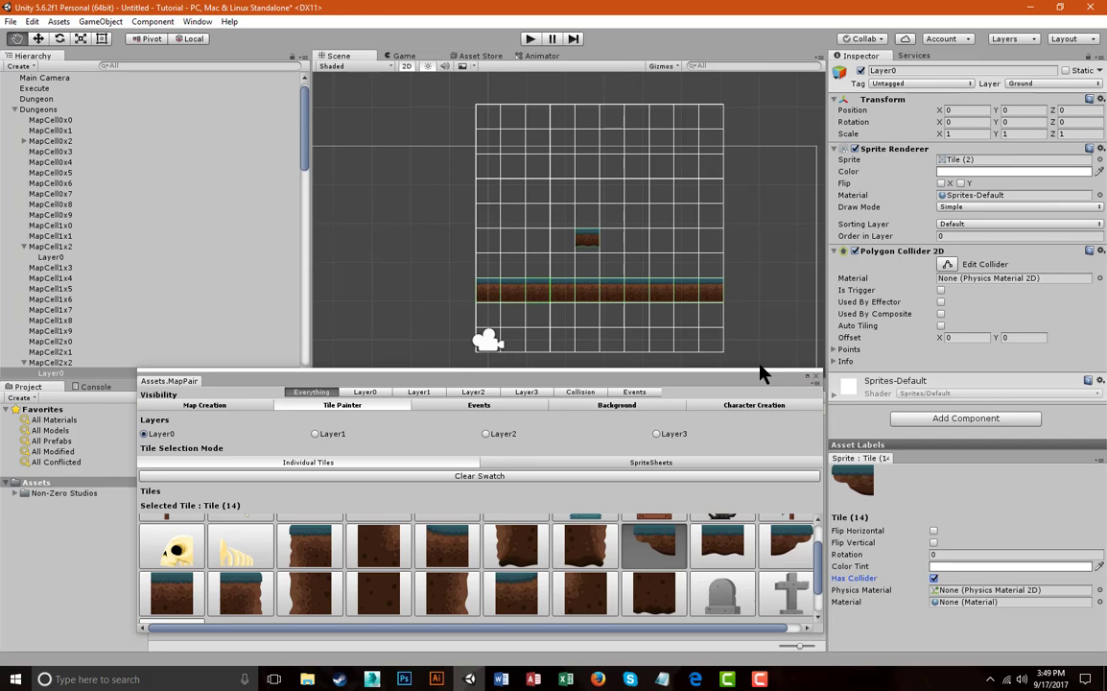
click(573, 247)
click(787, 557)
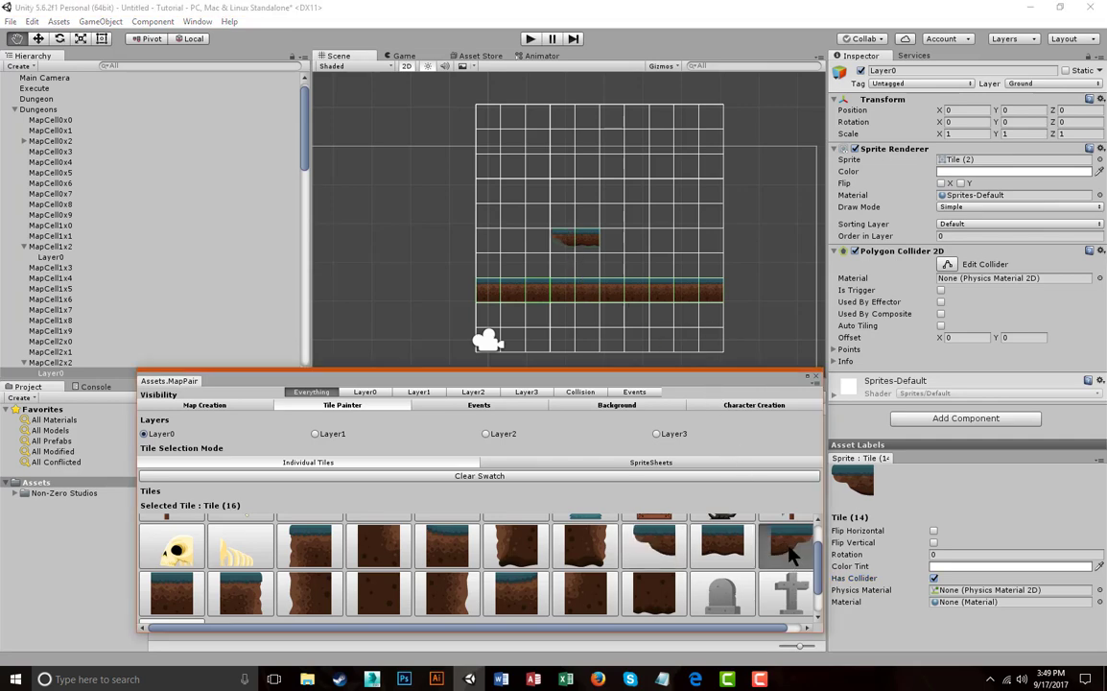
click(934, 579)
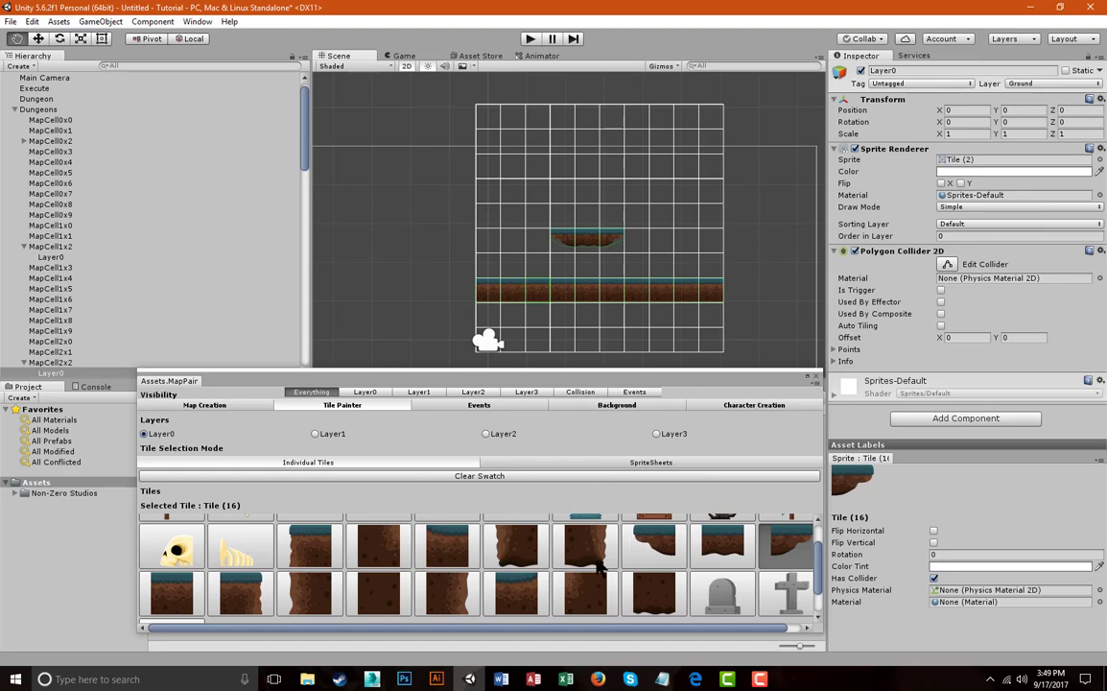
- Place ArrowSign in the second column and Sign in the tenth column of the fourth row from the bottom
scroll(547, 566, up, 1)
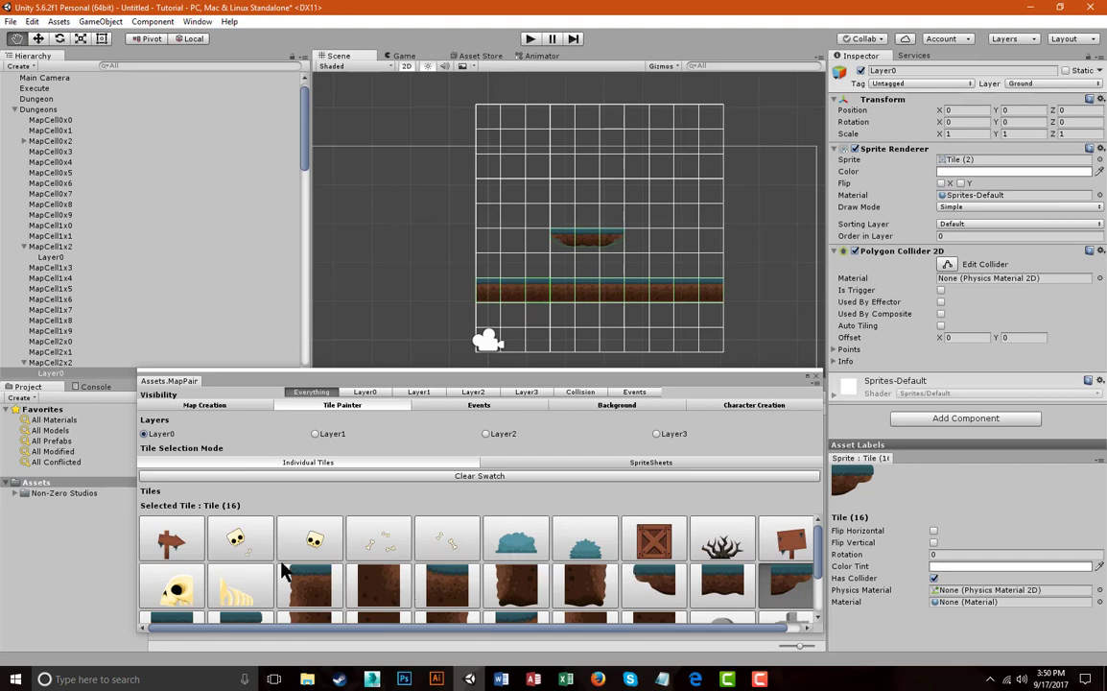
click(175, 551)
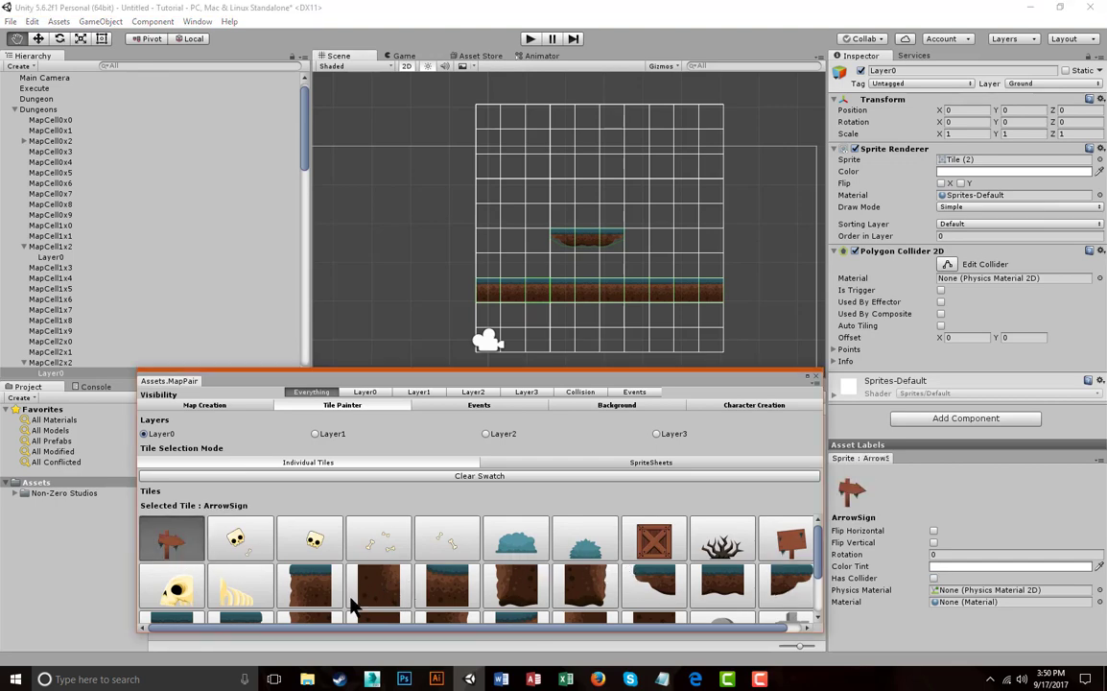
click(511, 267)
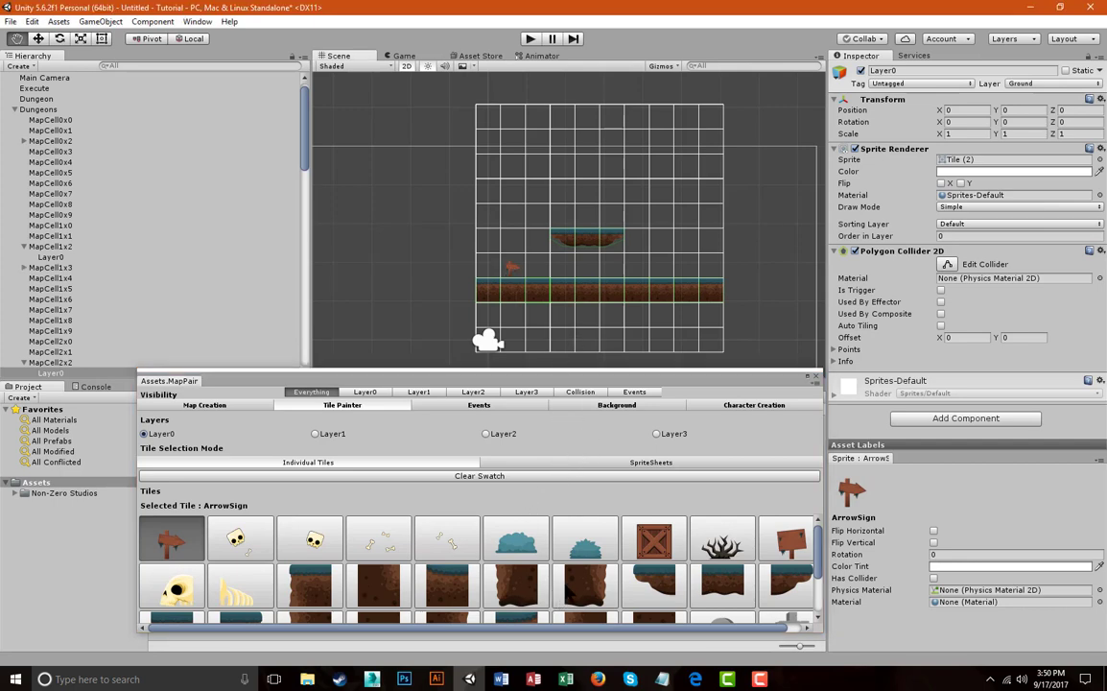
click(787, 547)
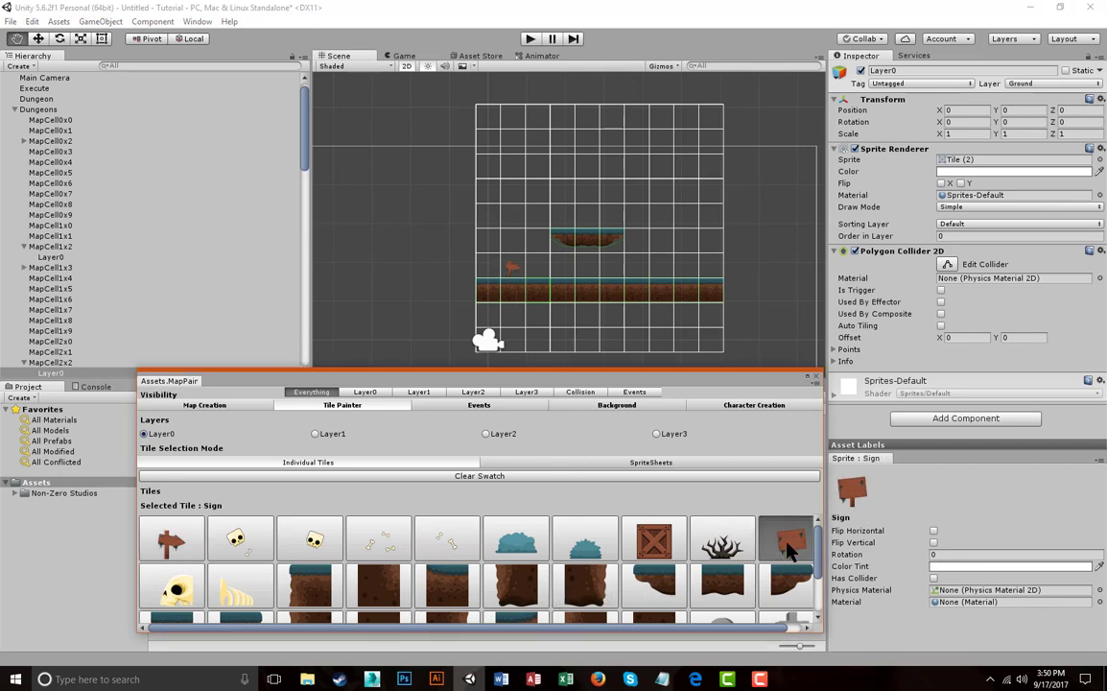
click(709, 268)
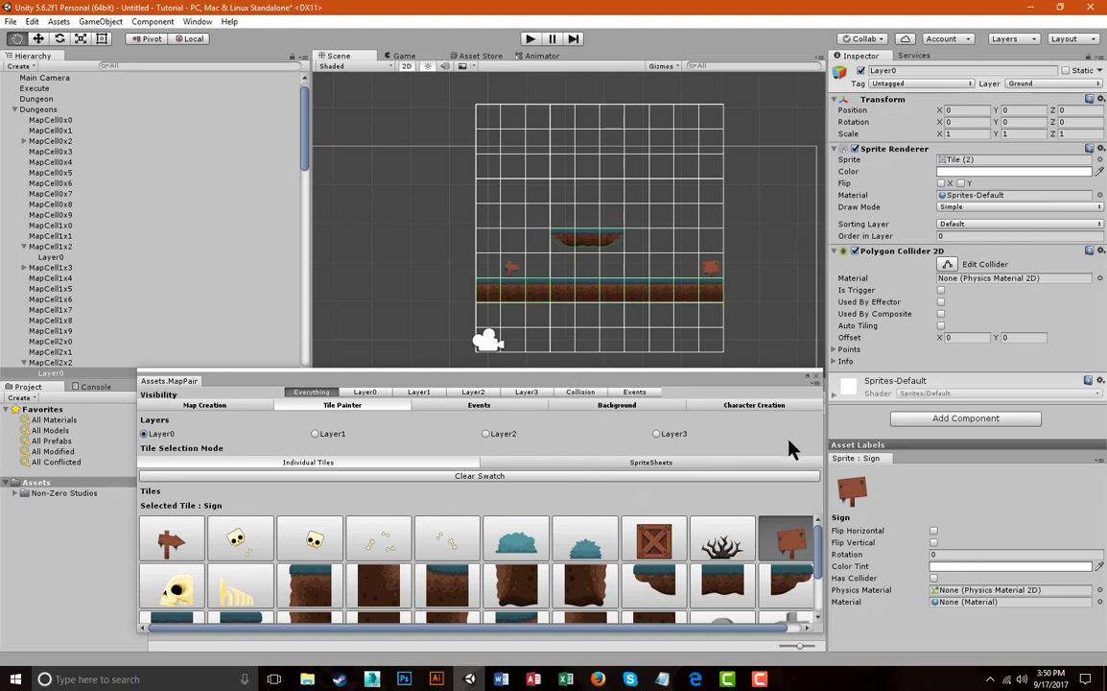
- Paint Bush (2) on Layer2 in the third and fourth columns of the fourth row from the bottom
click(595, 552)
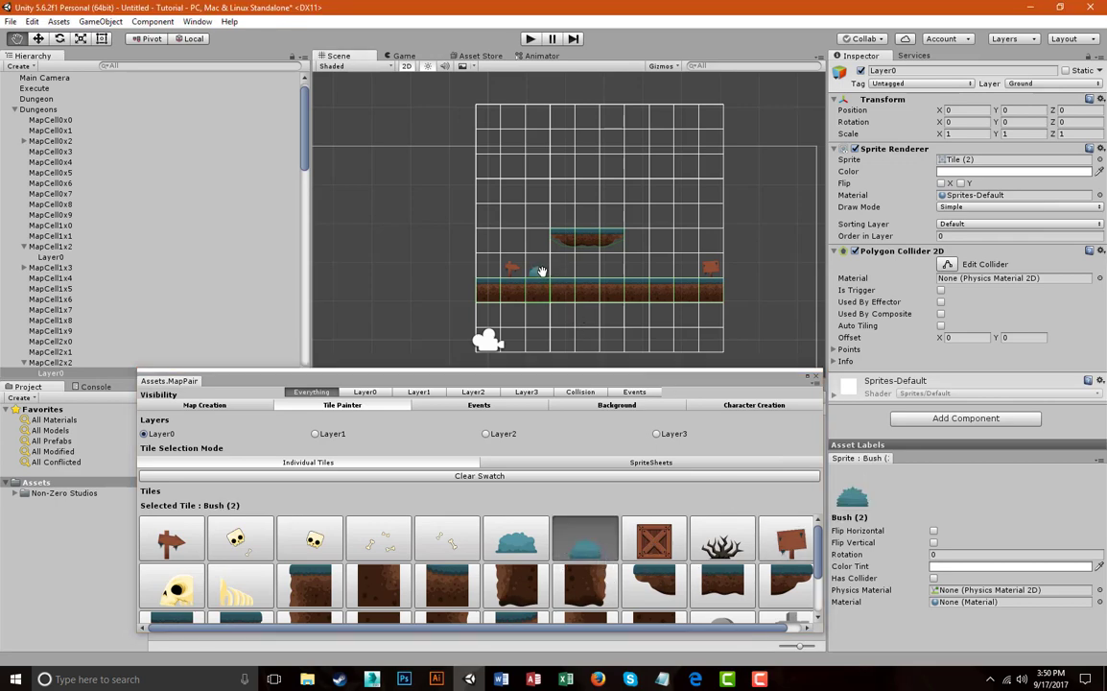
click(539, 272)
right_click(543, 272)
click(498, 439)
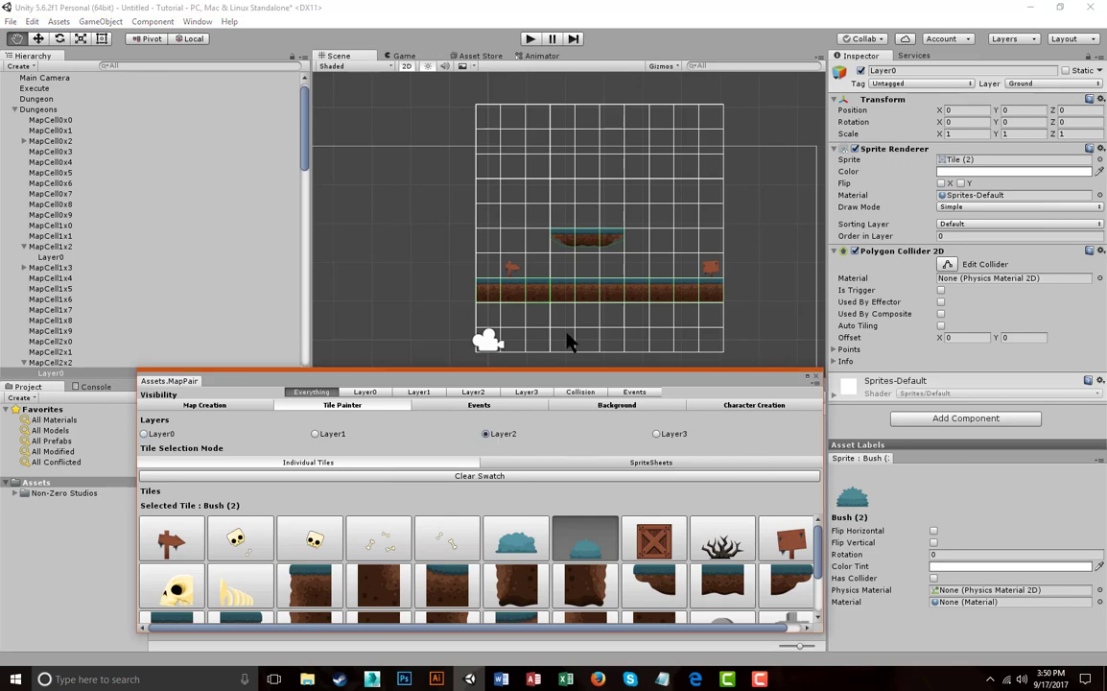
click(543, 267)
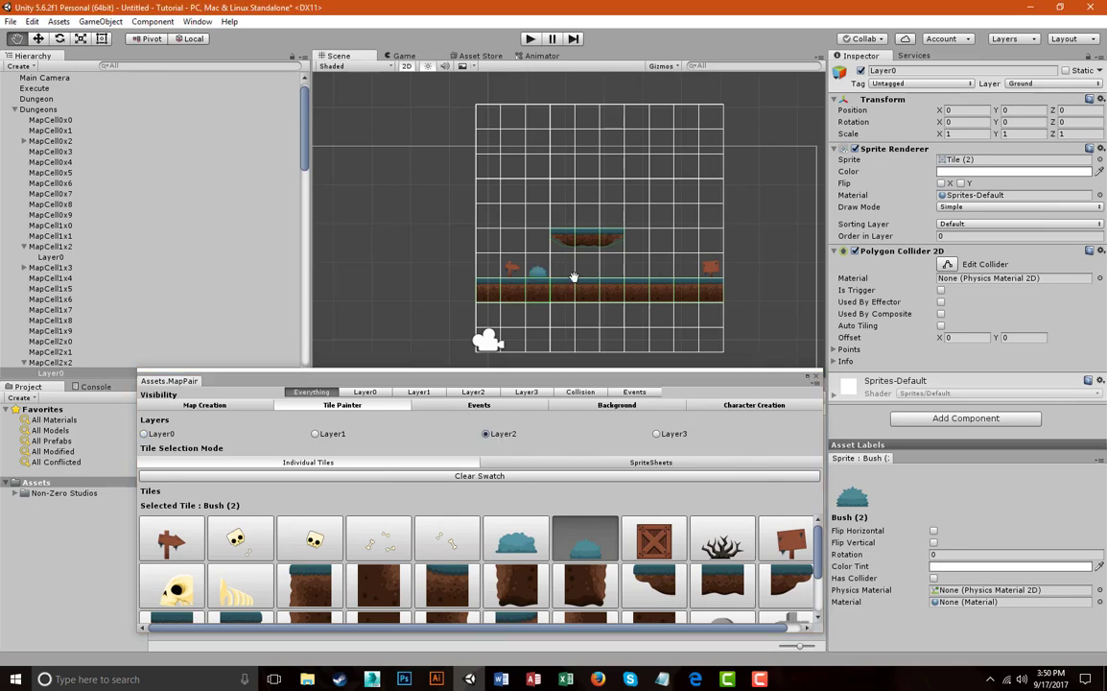
click(559, 274)
- Try DeadBush on Layer2 in the third column's bush cell, erase it and repaint Bush (2) there
click(727, 541)
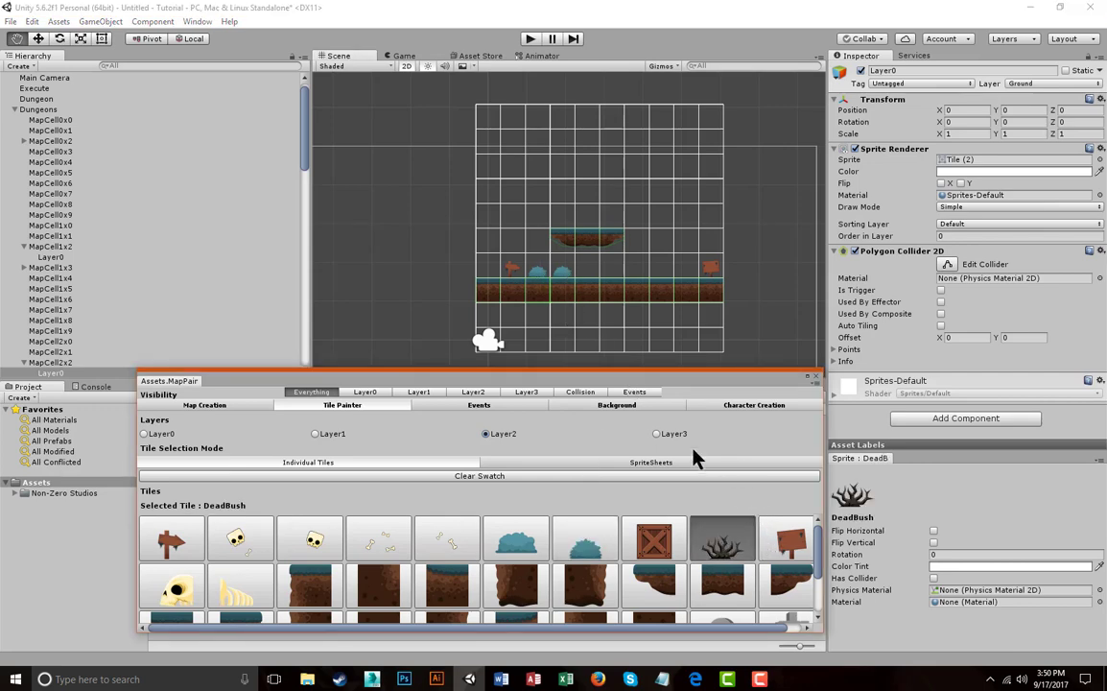
click(537, 272)
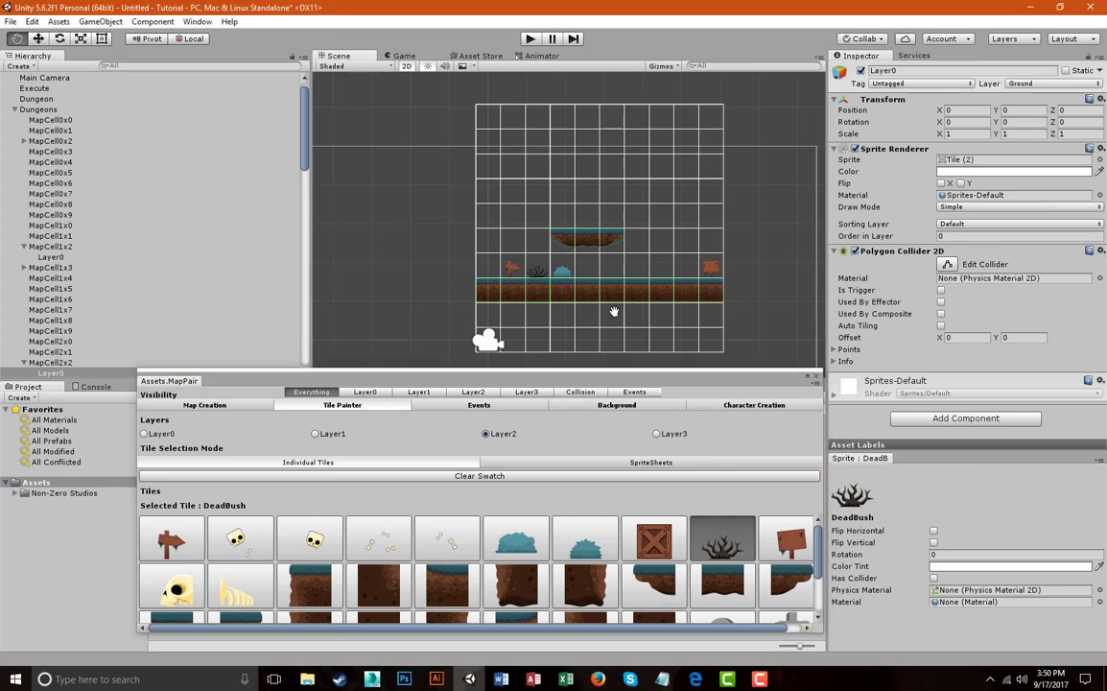
right_click(536, 270)
click(516, 542)
click(586, 542)
click(538, 272)
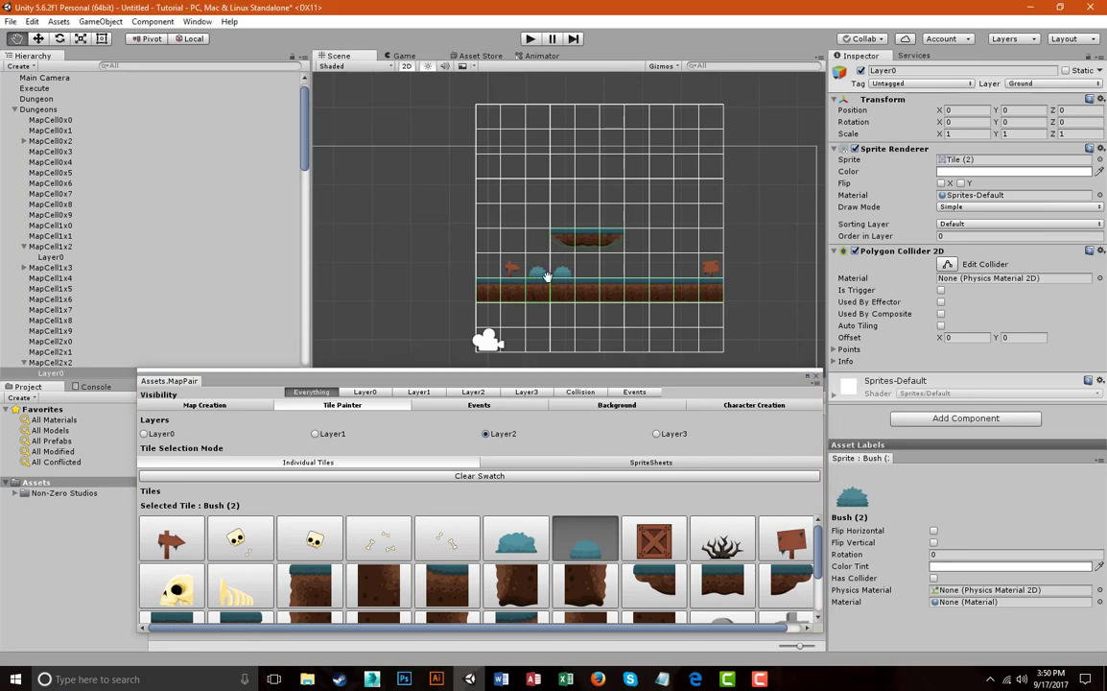
- Paint DeadBush on Layer1 behind the bush in the third column
click(316, 435)
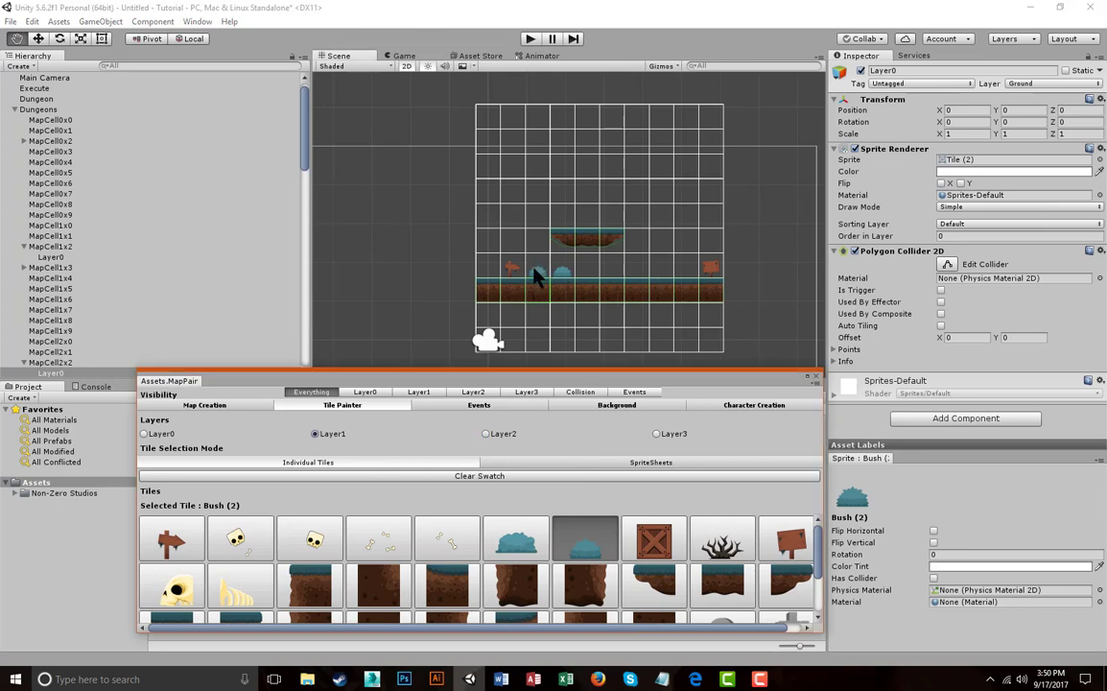
click(722, 542)
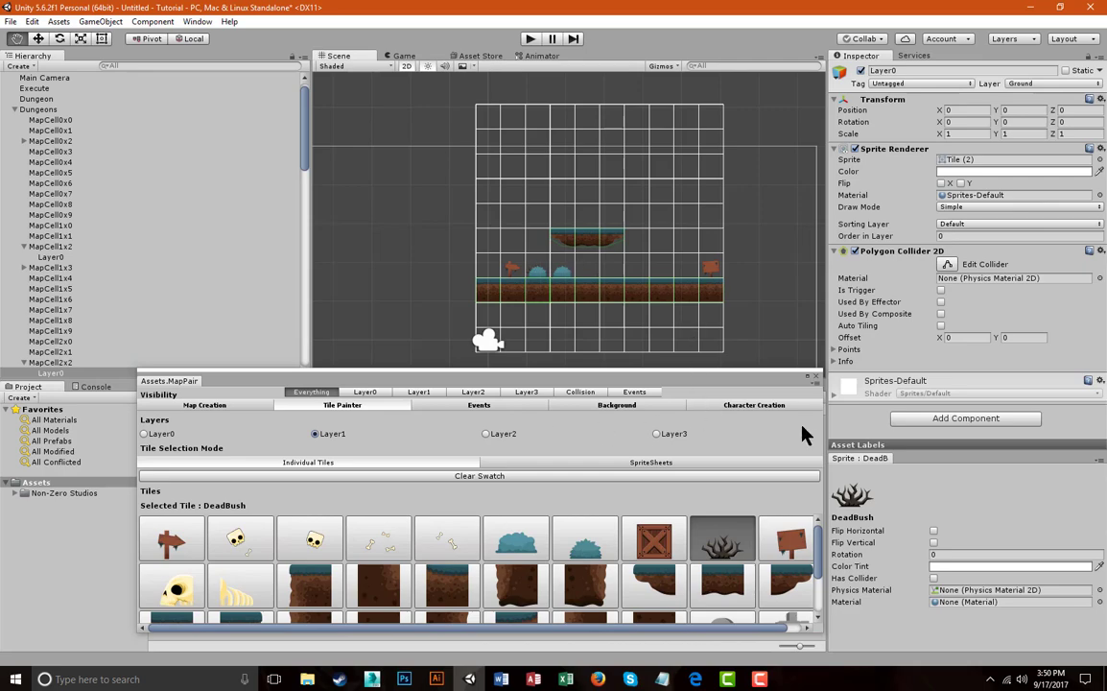
scroll(588, 303, up, 5)
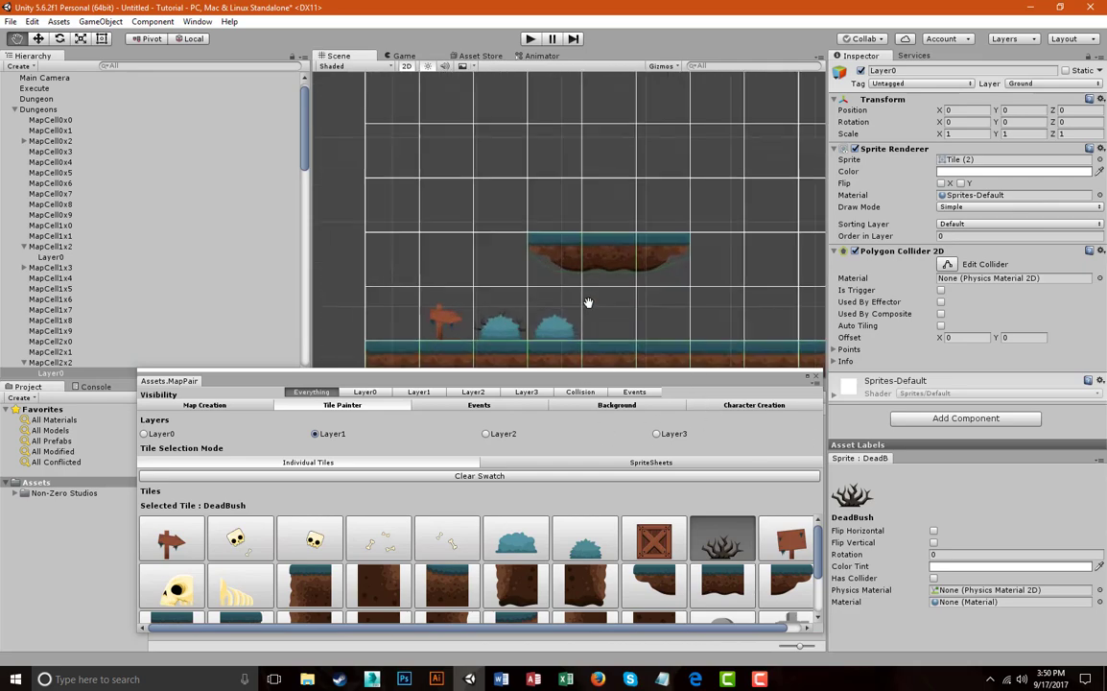
scroll(588, 303, up, 1)
middle_drag(579, 307, 576, 251)
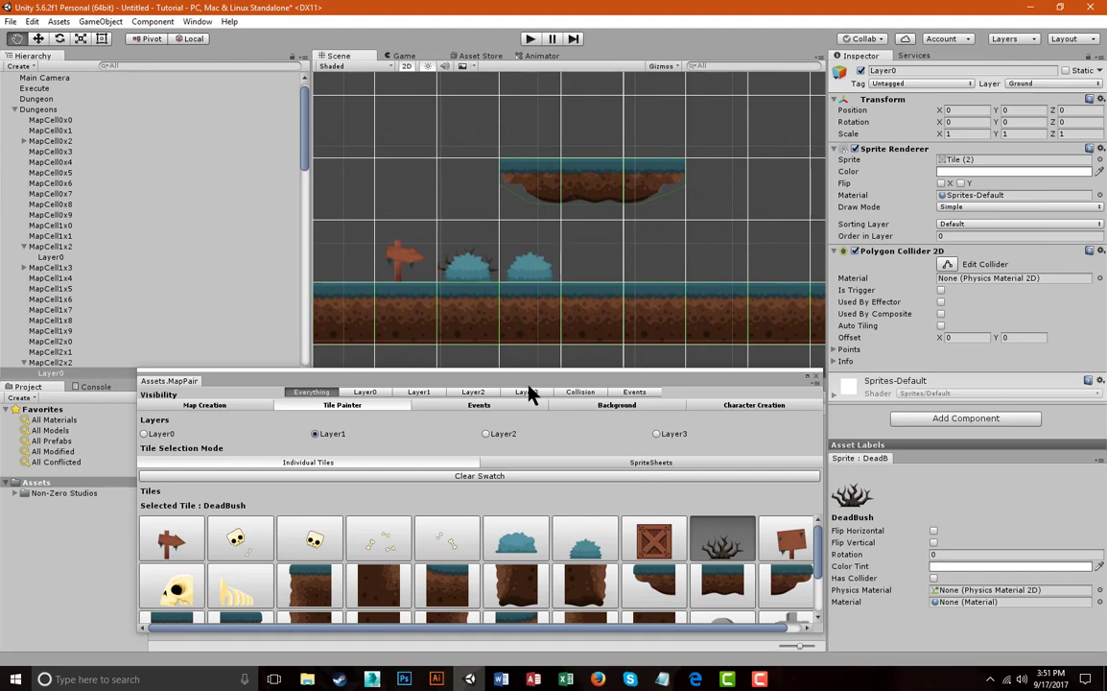
- Place Skeleton1 on Layer0 in the seventh column directly above the ground row
middle_drag(625, 289, 451, 460)
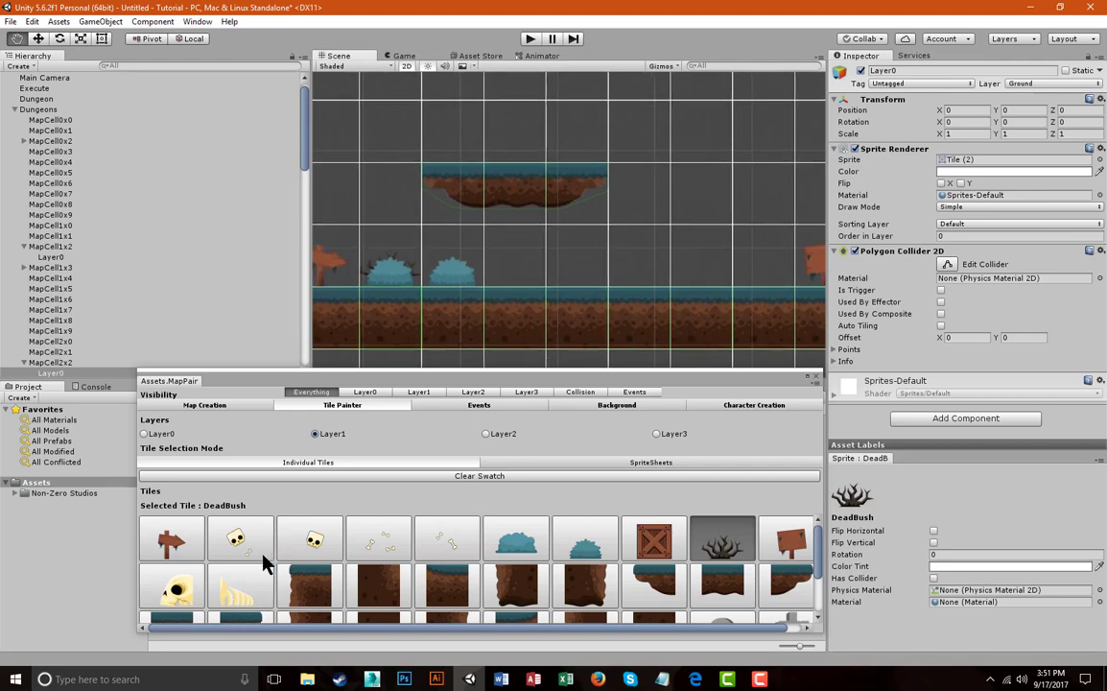
click(188, 582)
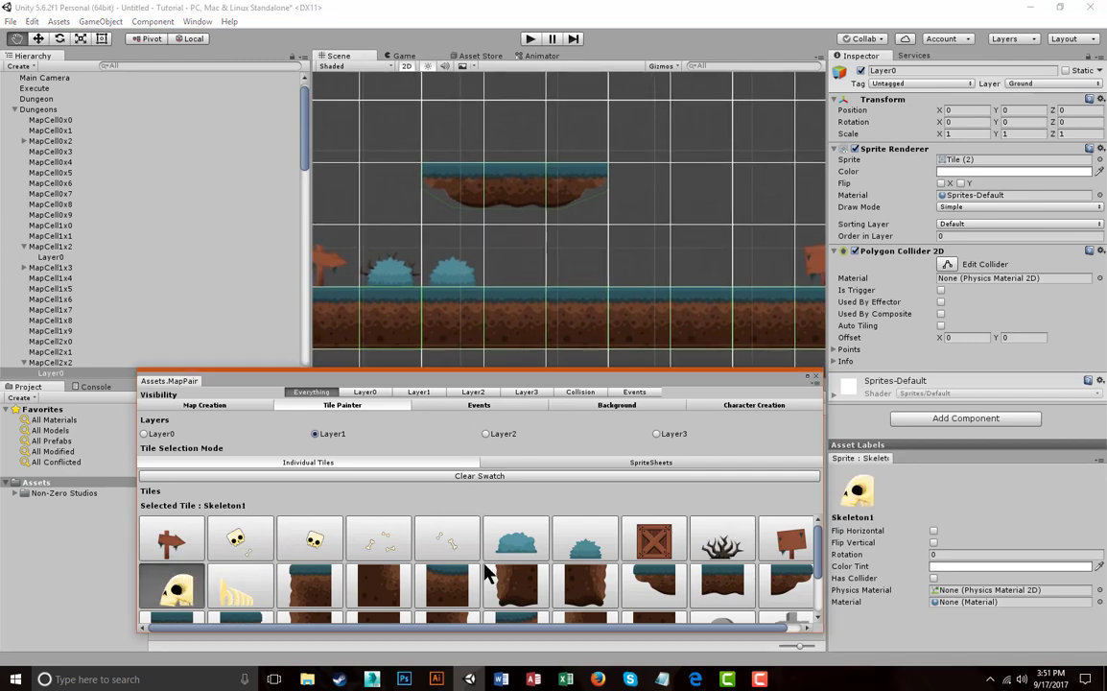
click(634, 270)
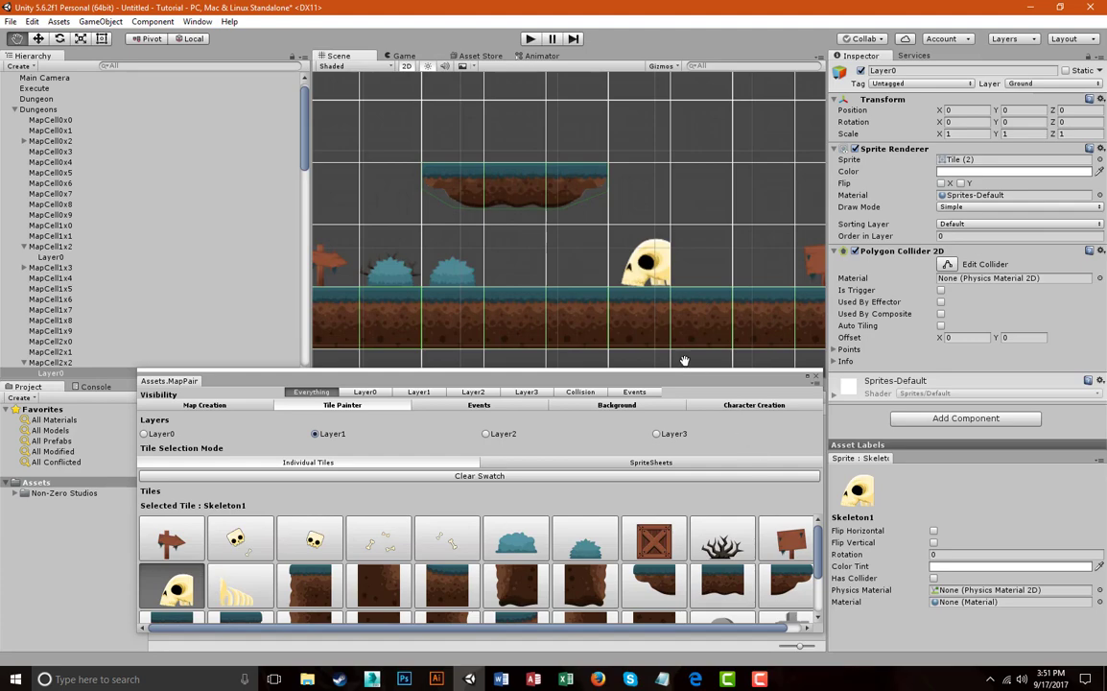
right_click(624, 271)
click(149, 434)
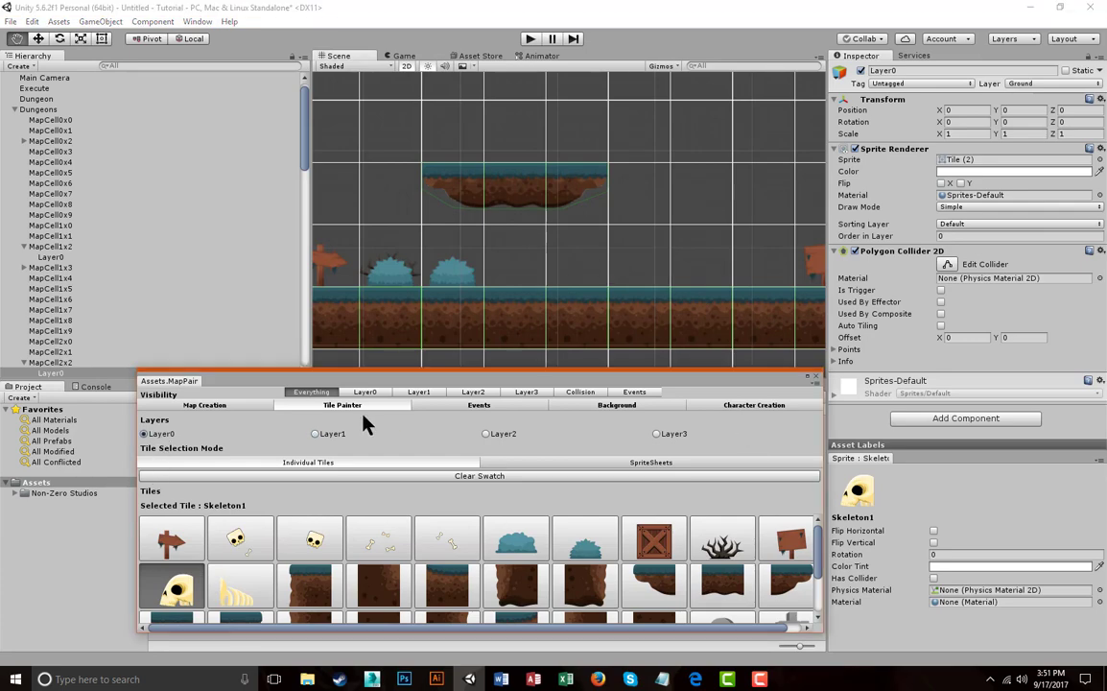
click(635, 271)
- Place Skeleton2 on Layer2 in the eighth column directly above the ground row, beside the skull
click(259, 593)
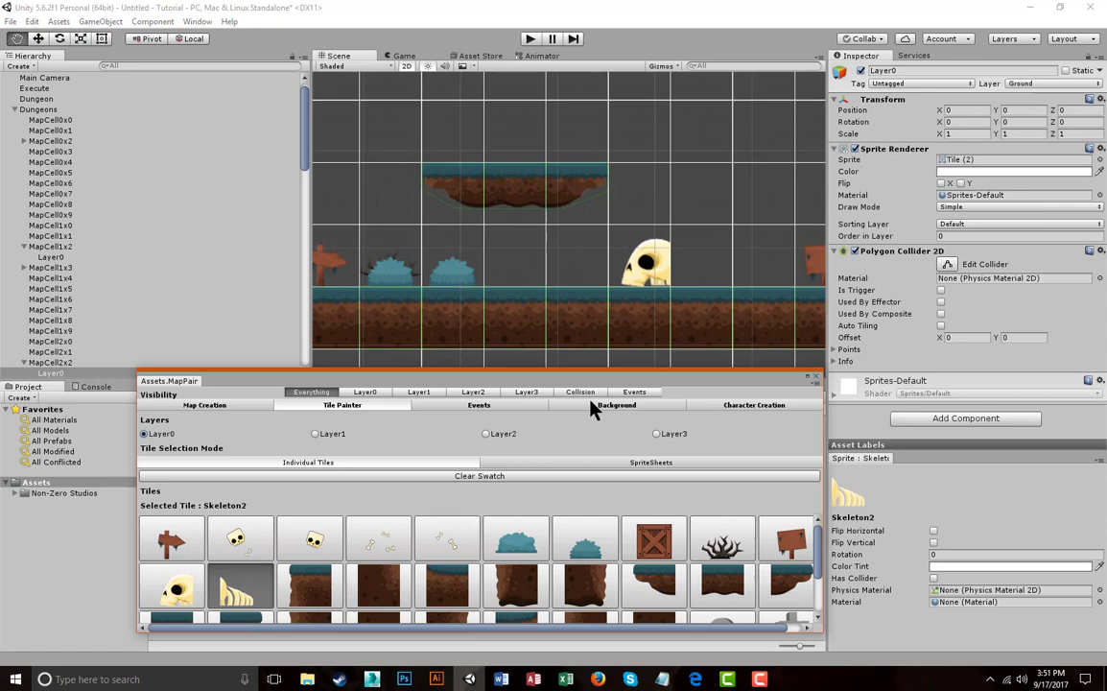
click(486, 434)
click(721, 277)
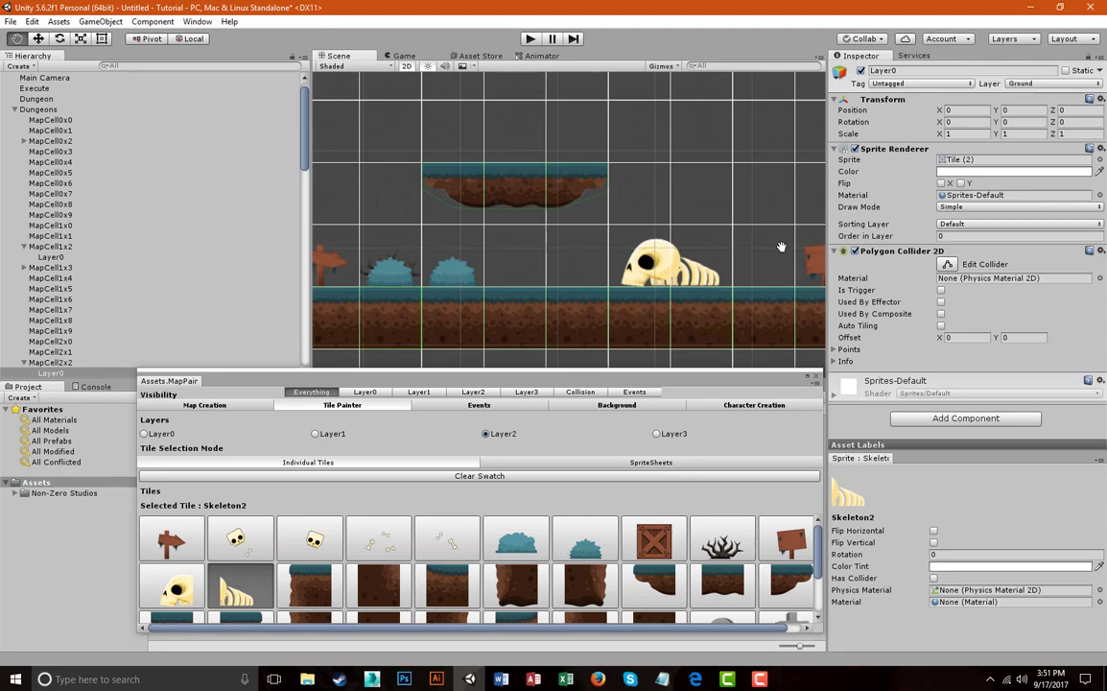
right_click(712, 265)
click(710, 272)
- Place a Crate with a collider and the Ice physics material on Layer2 in the sixth column of the sixth row from the bottom
scroll(597, 529, down, 2)
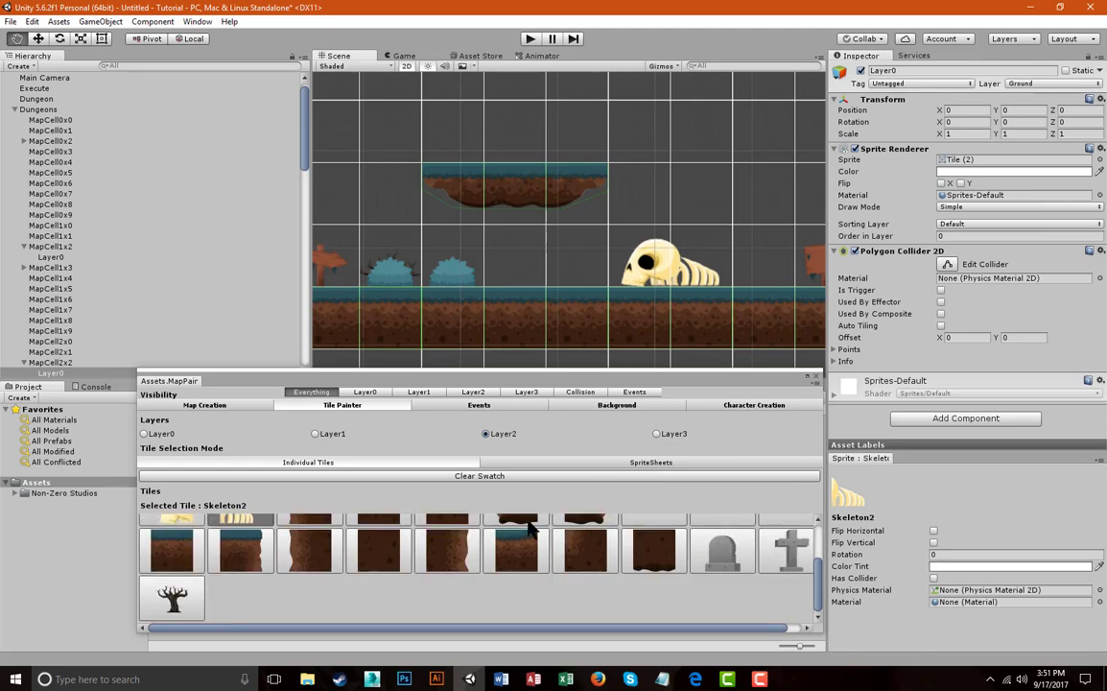
scroll(531, 530, up, 2)
scroll(602, 288, down, 4)
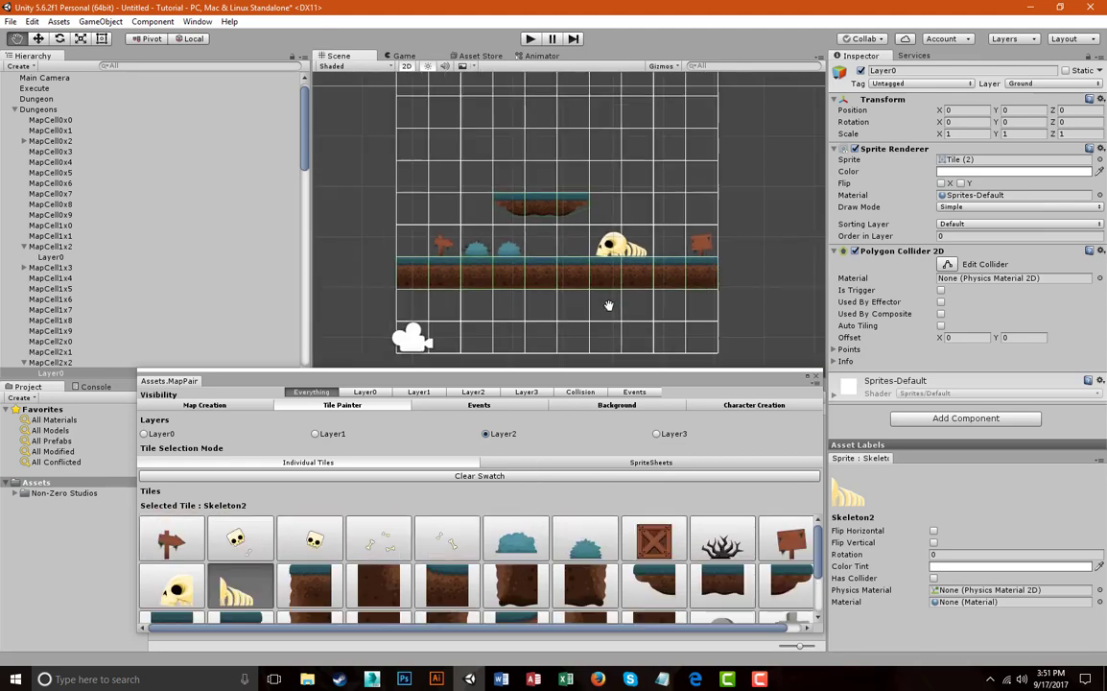
scroll(585, 309, up, 2)
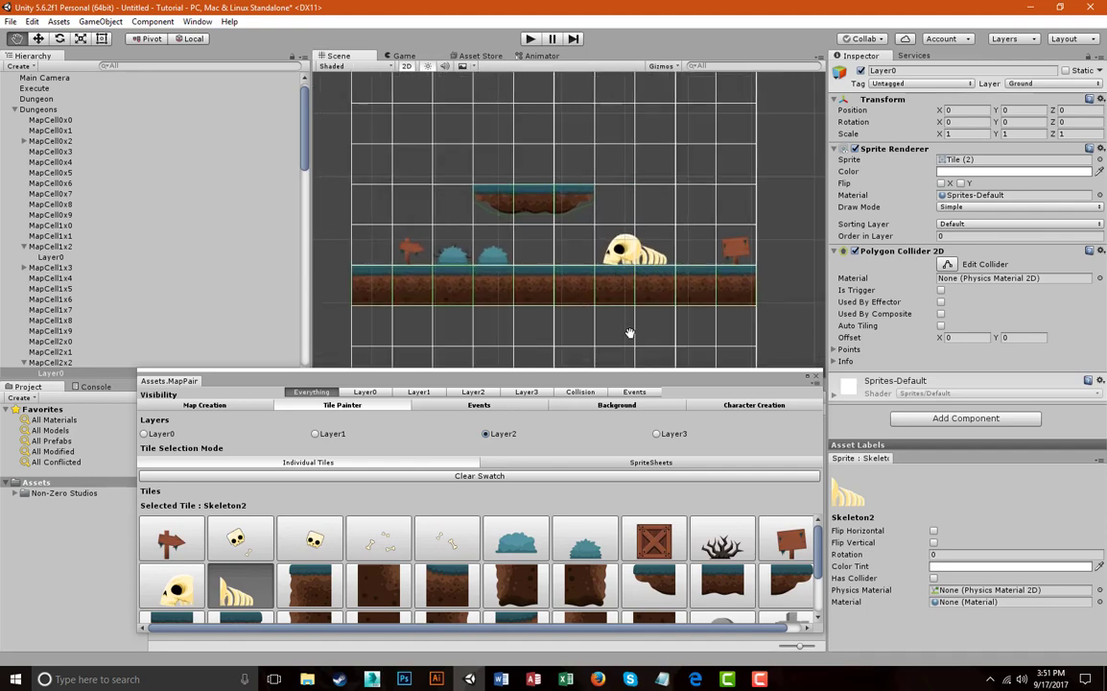
click(653, 539)
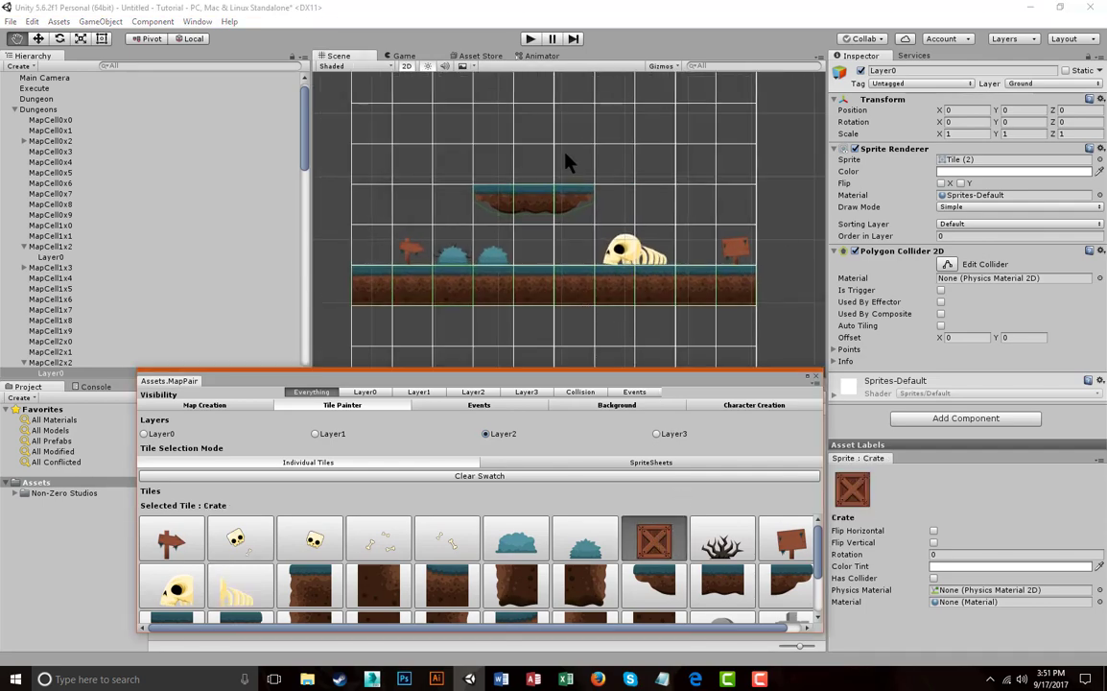
click(933, 578)
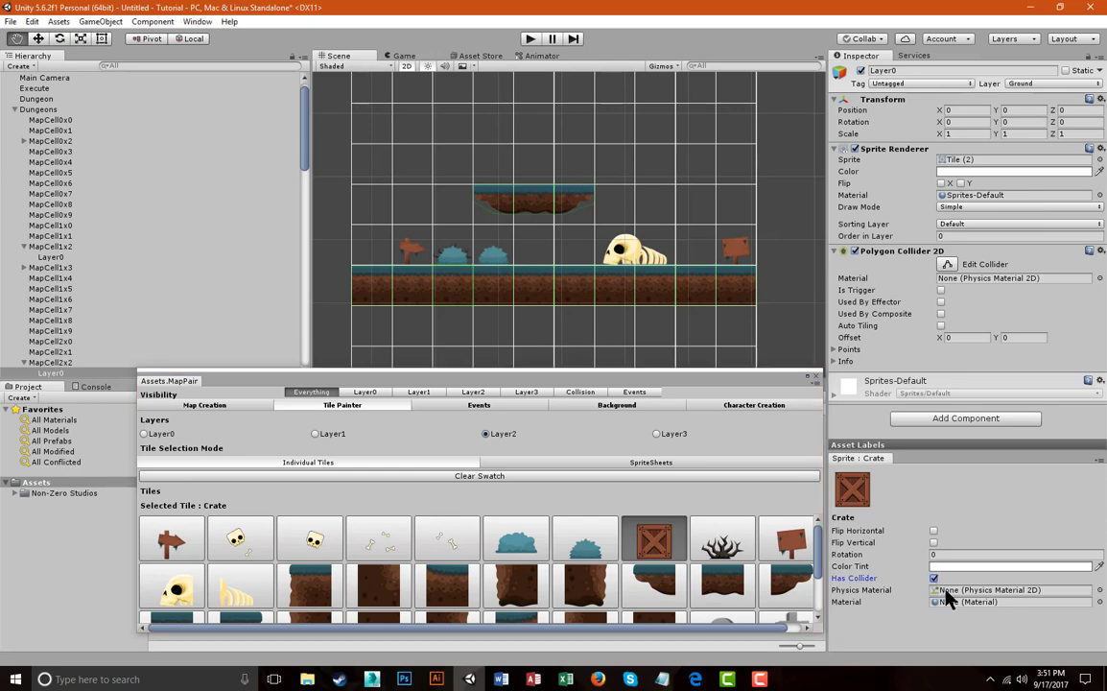
click(946, 591)
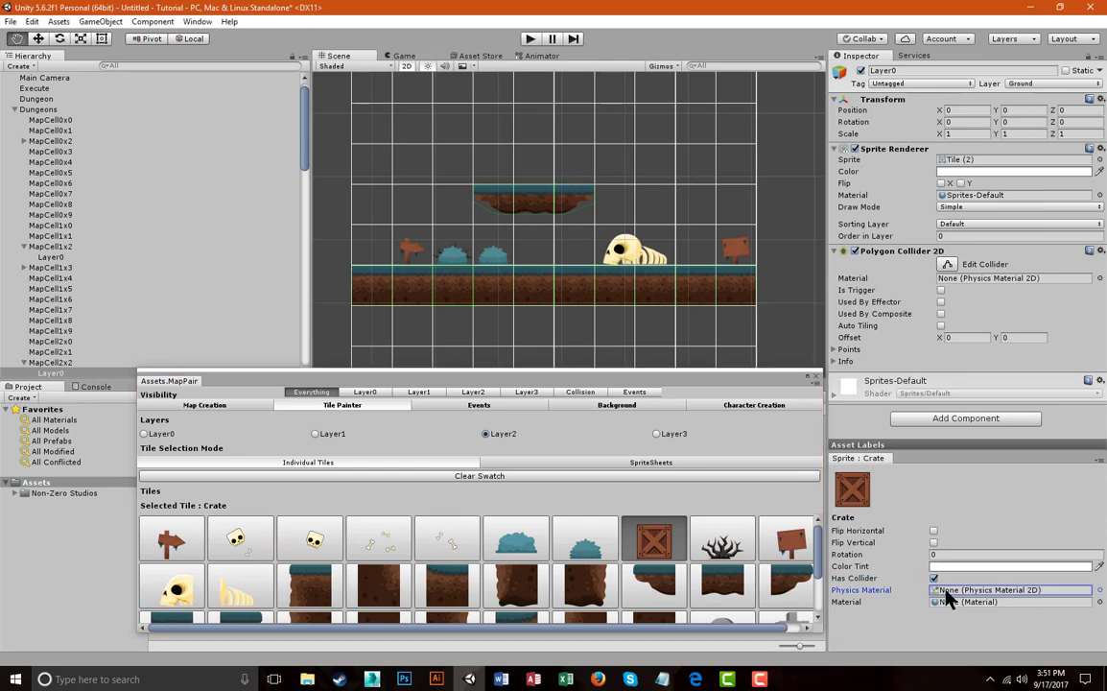
click(1099, 590)
double_click(43, 65)
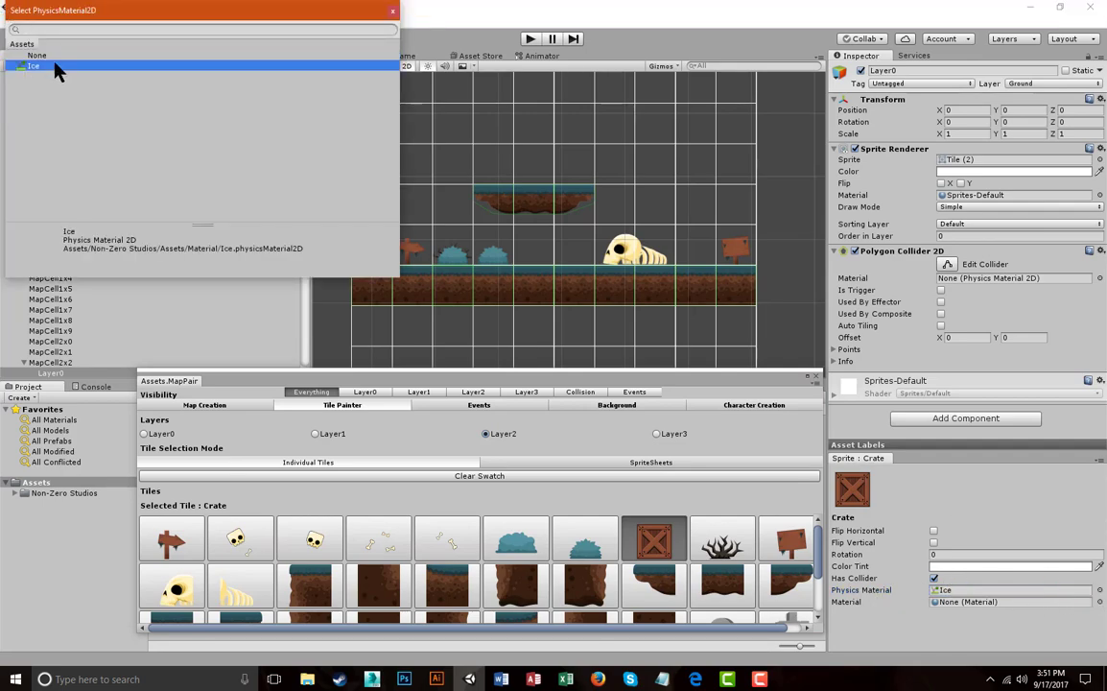
click(573, 167)
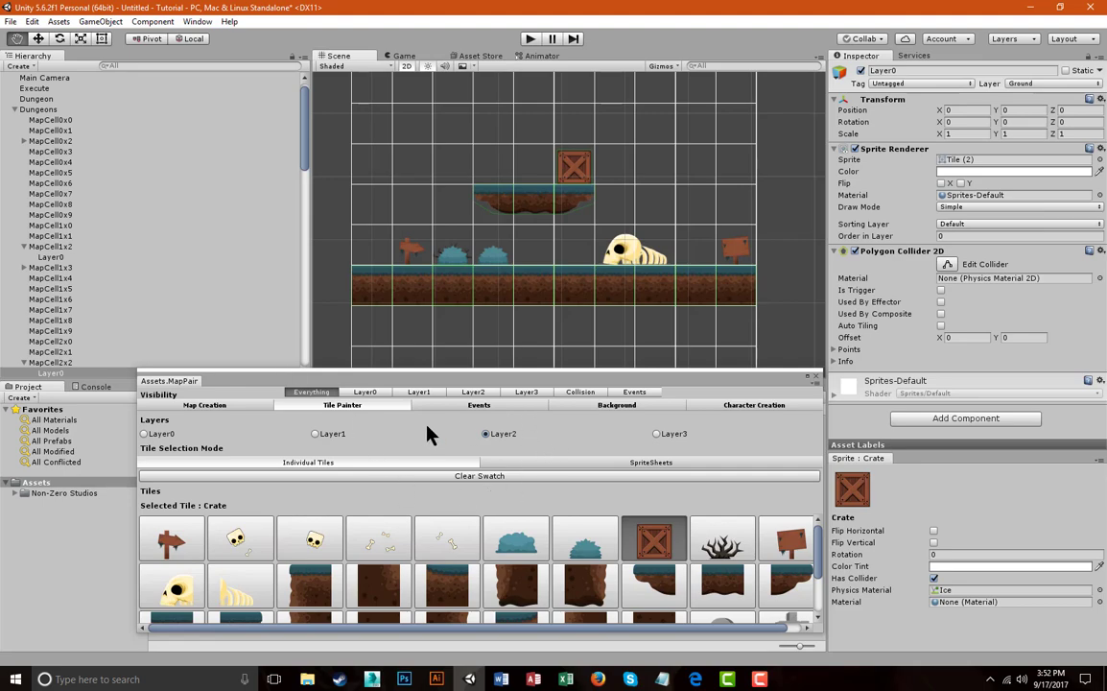
drag(467, 382, 485, 391)
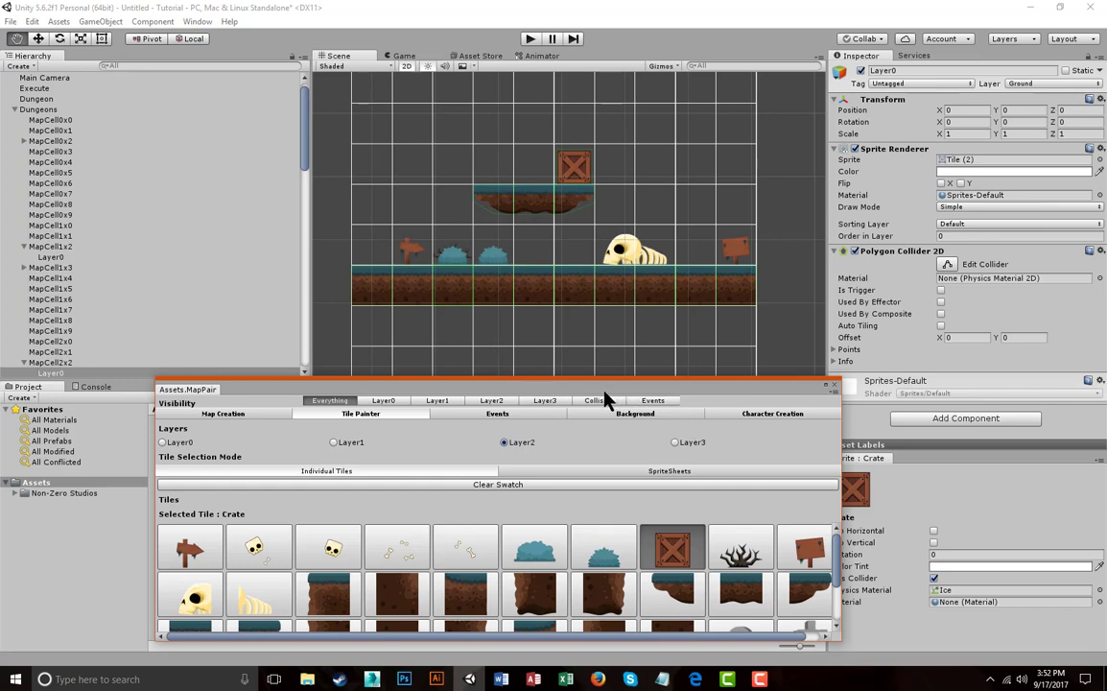
scroll(576, 575, down, 3)
scroll(572, 568, up, 3)
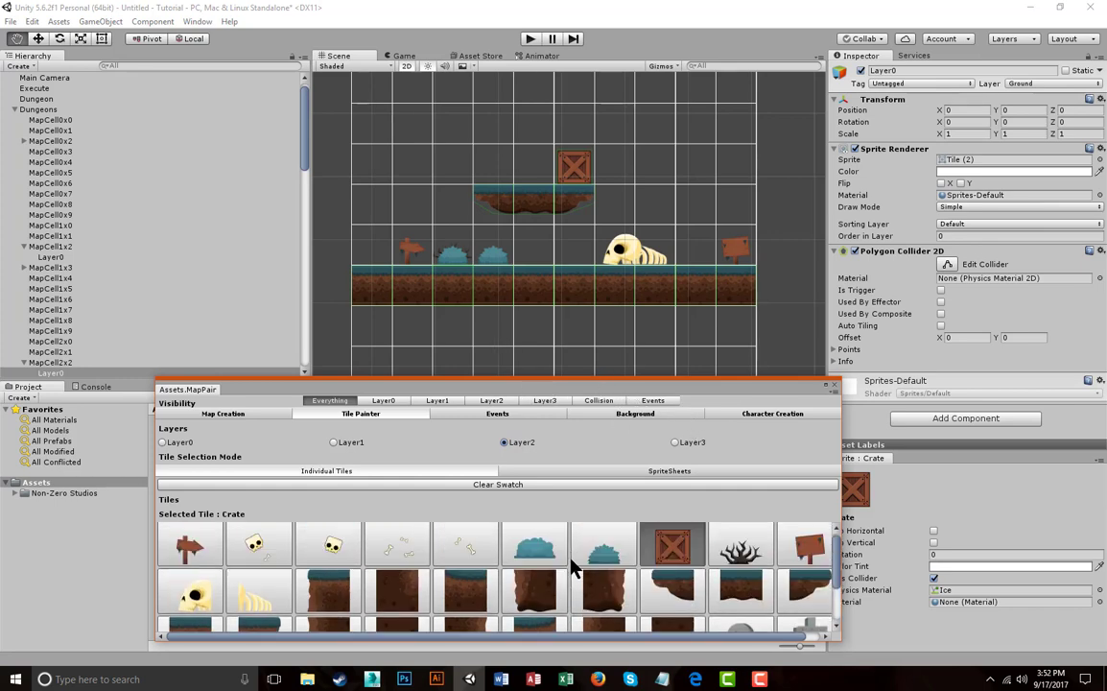
scroll(573, 568, down, 3)
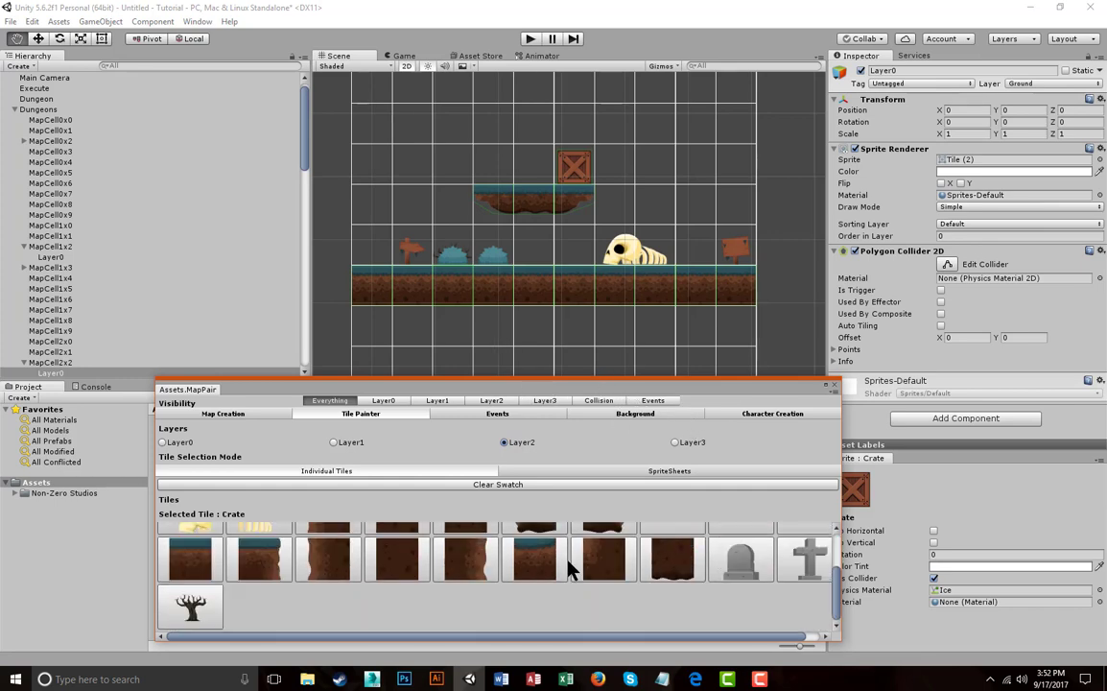
click(634, 472)
click(476, 471)
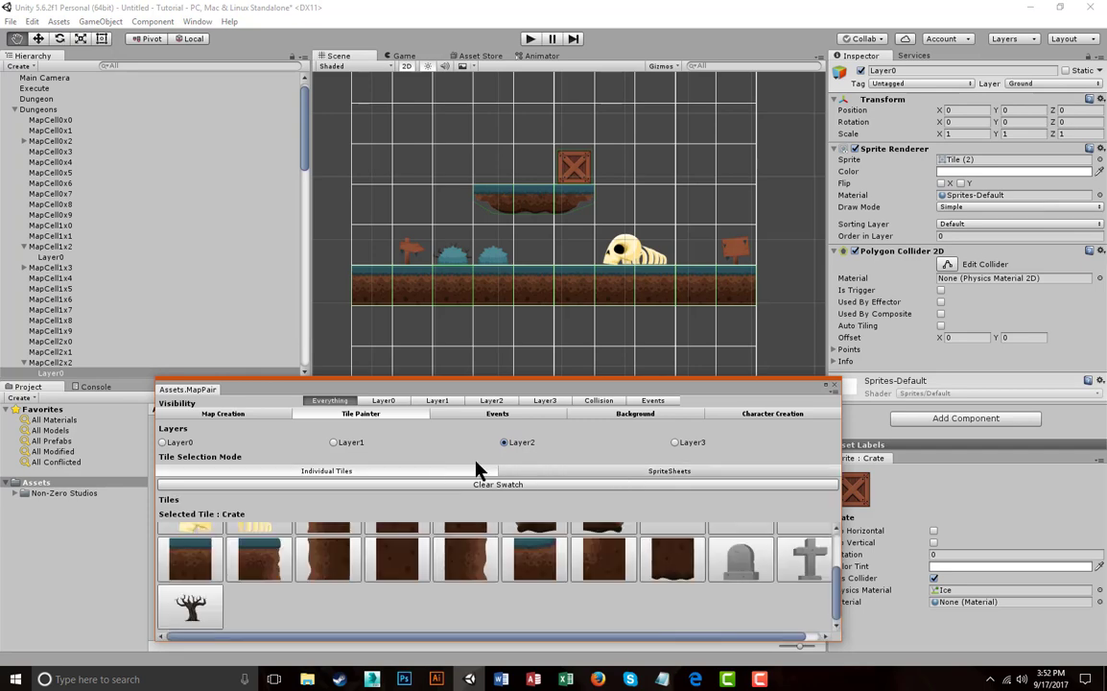